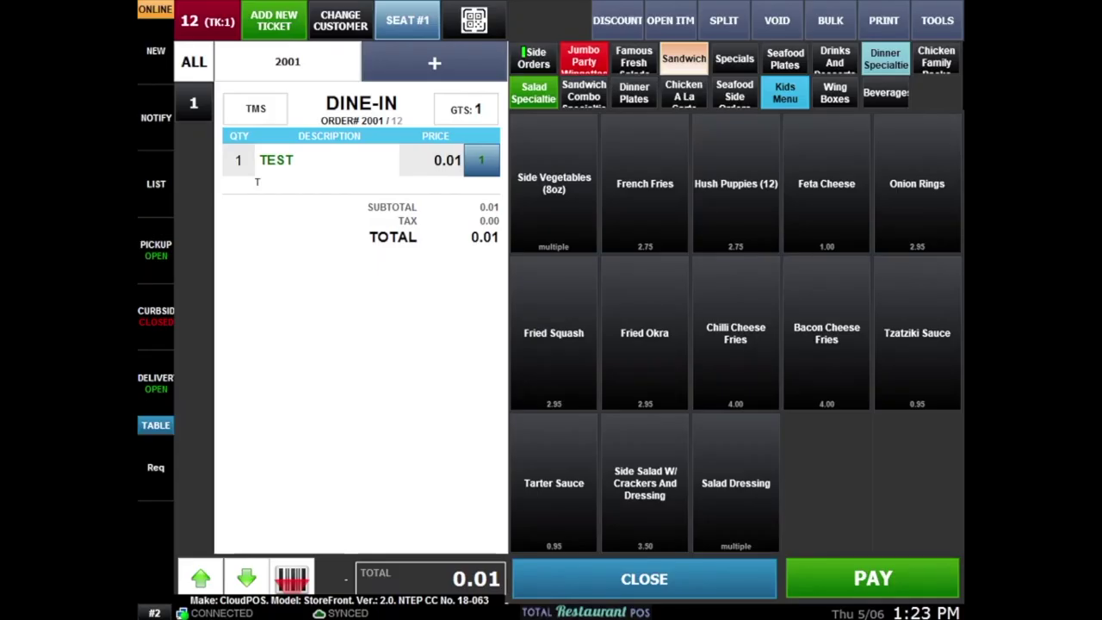
# - Try to add 12 Wings and 6 Wings from the Jumbo Party Wingettes category to the dine-in ticket
pyautogui.click(584, 58)
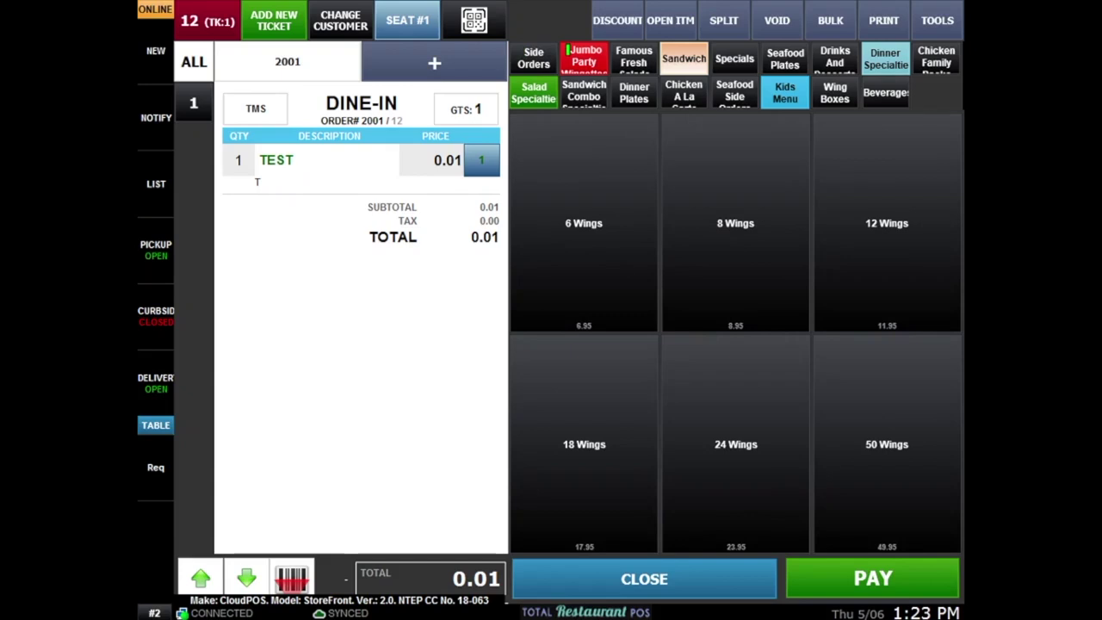
pyautogui.click(887, 223)
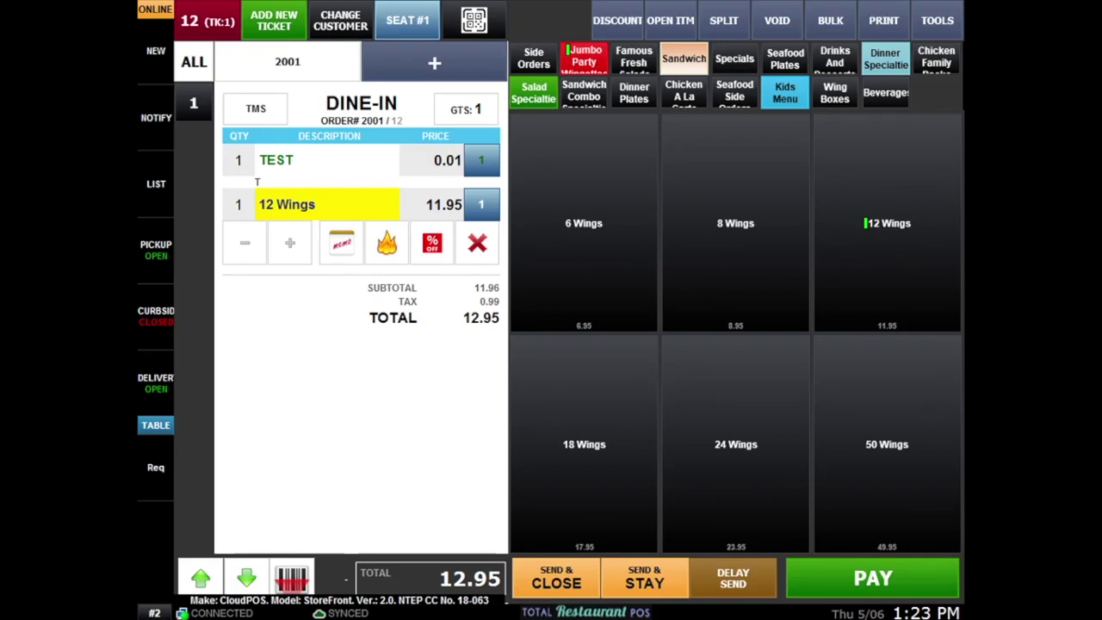
pyautogui.click(584, 223)
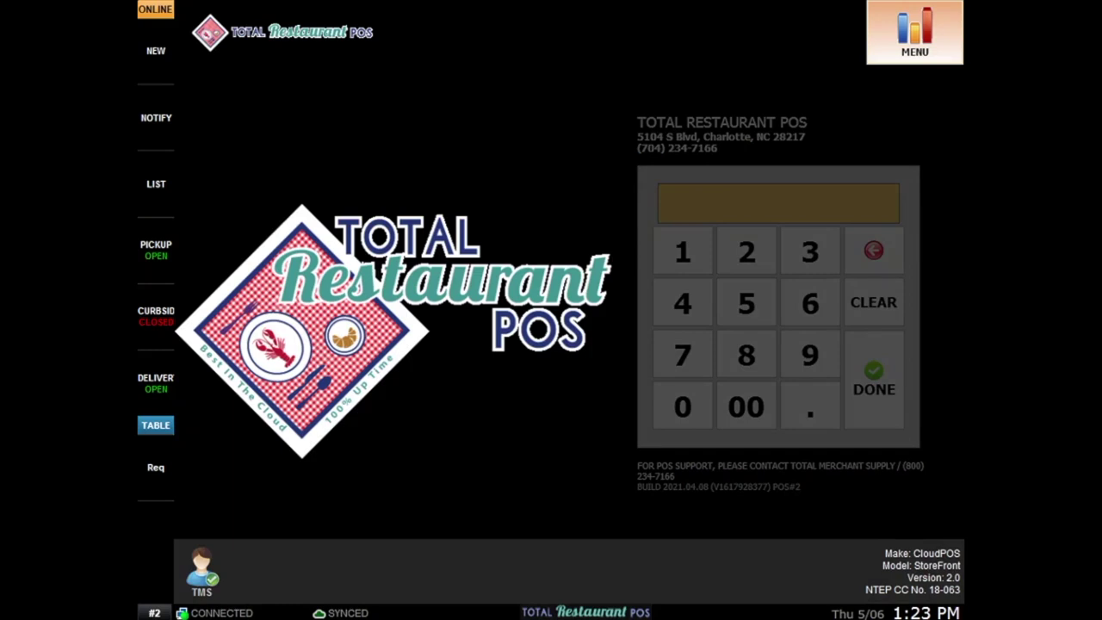
# - Sign back in to the register by entering the staff PIN
pyautogui.click(747, 303)
pyautogui.click(683, 251)
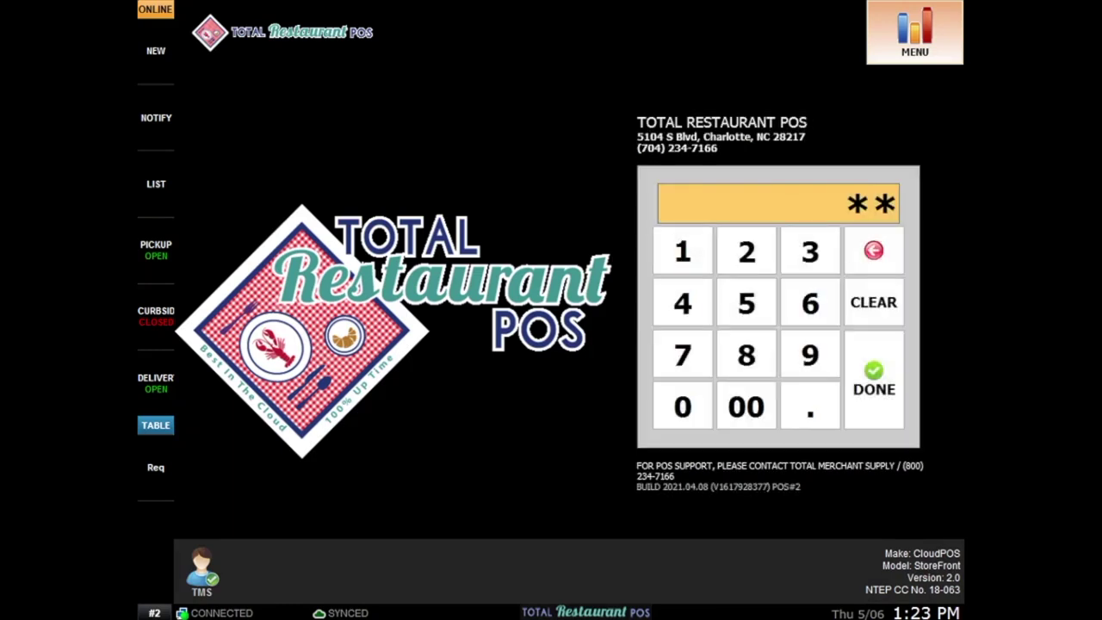
pyautogui.click(683, 406)
pyautogui.click(683, 303)
pyautogui.click(874, 379)
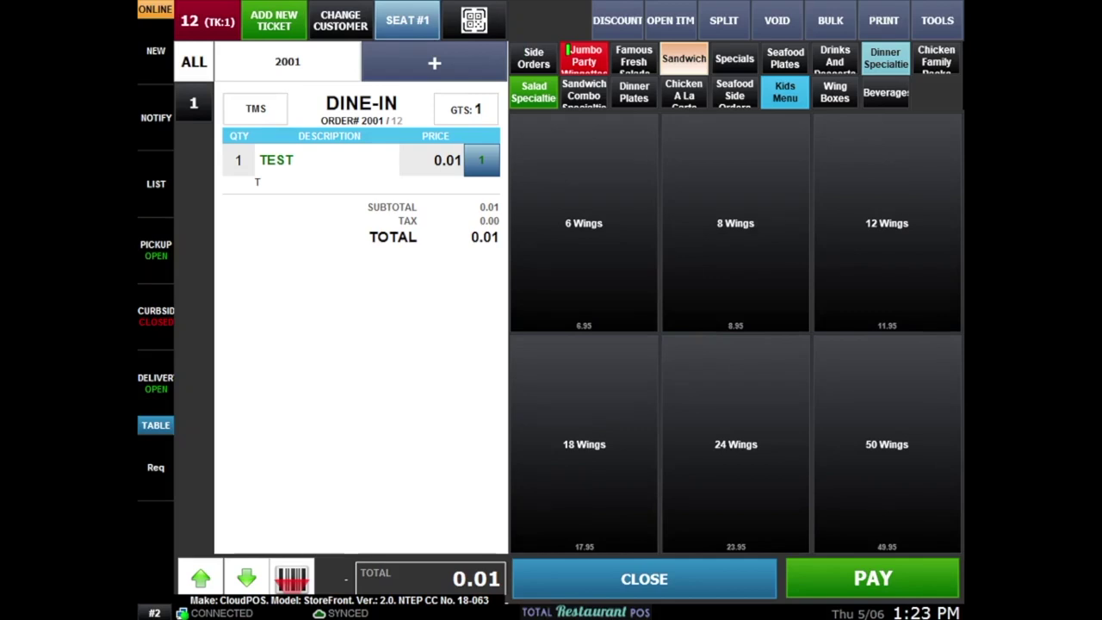
# - Browse the menu items in the Side Orders, salad and Jumbo Party Wingettes categories
pyautogui.click(533, 59)
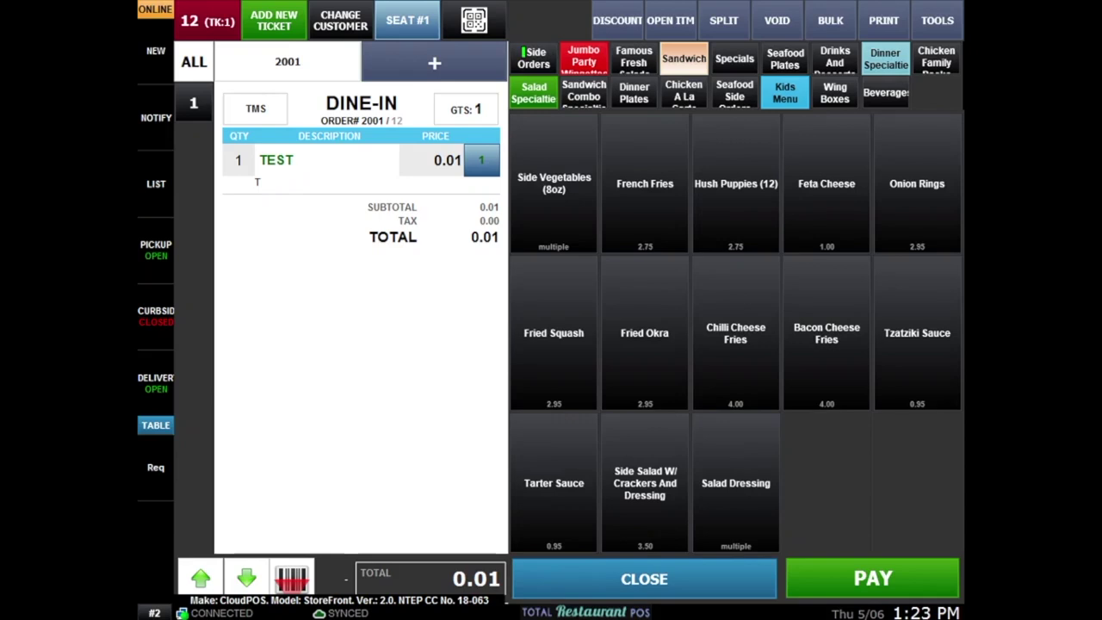
pyautogui.click(534, 91)
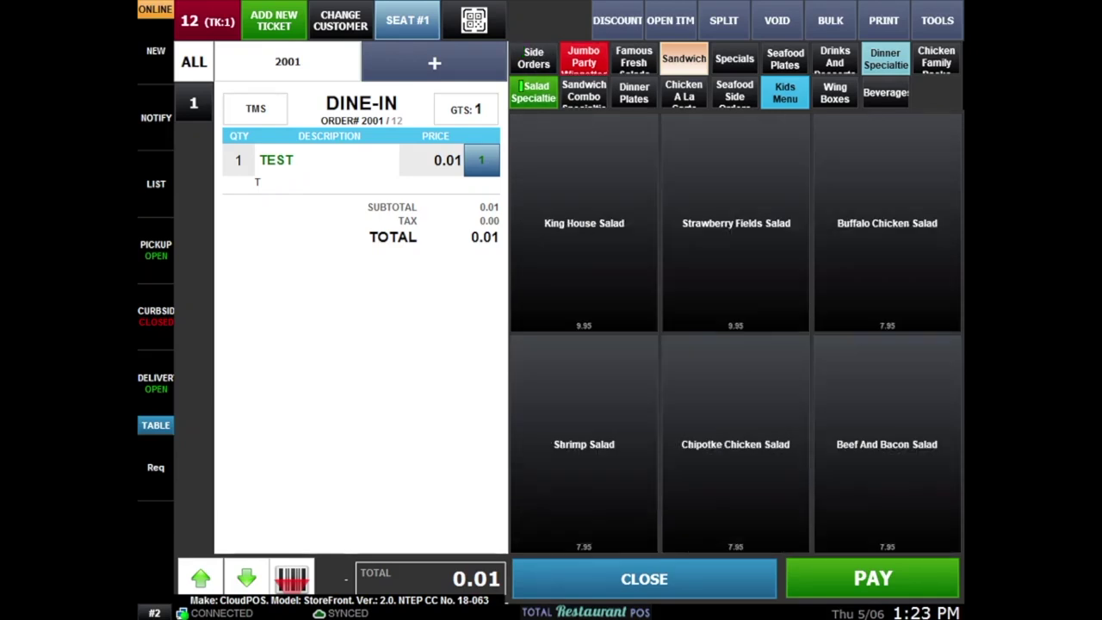
pyautogui.click(584, 59)
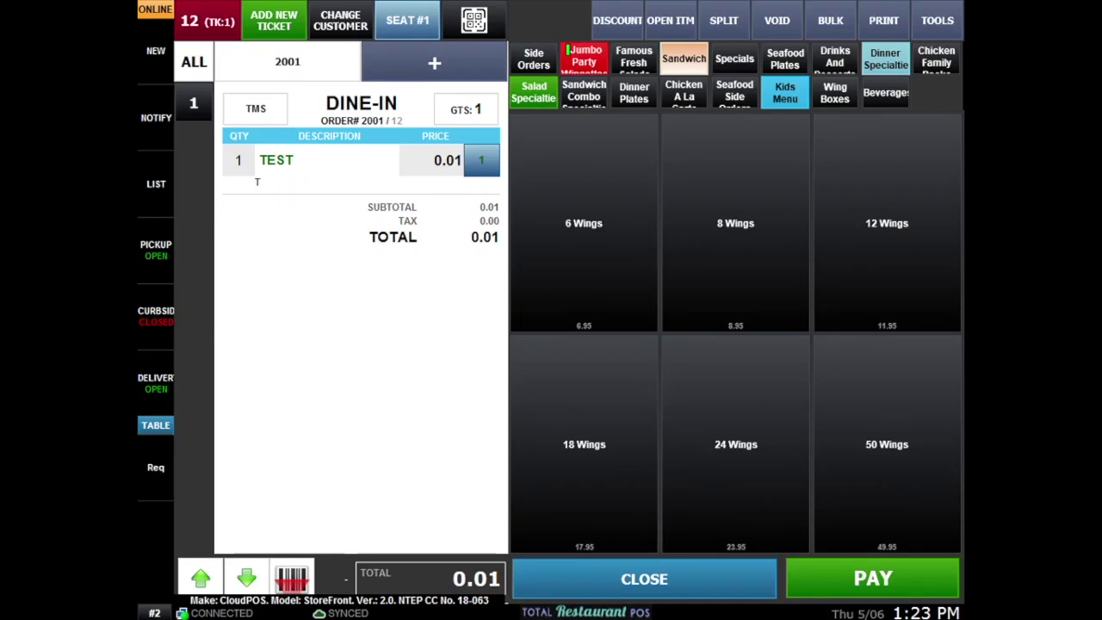
pyautogui.click(584, 92)
pyautogui.click(634, 58)
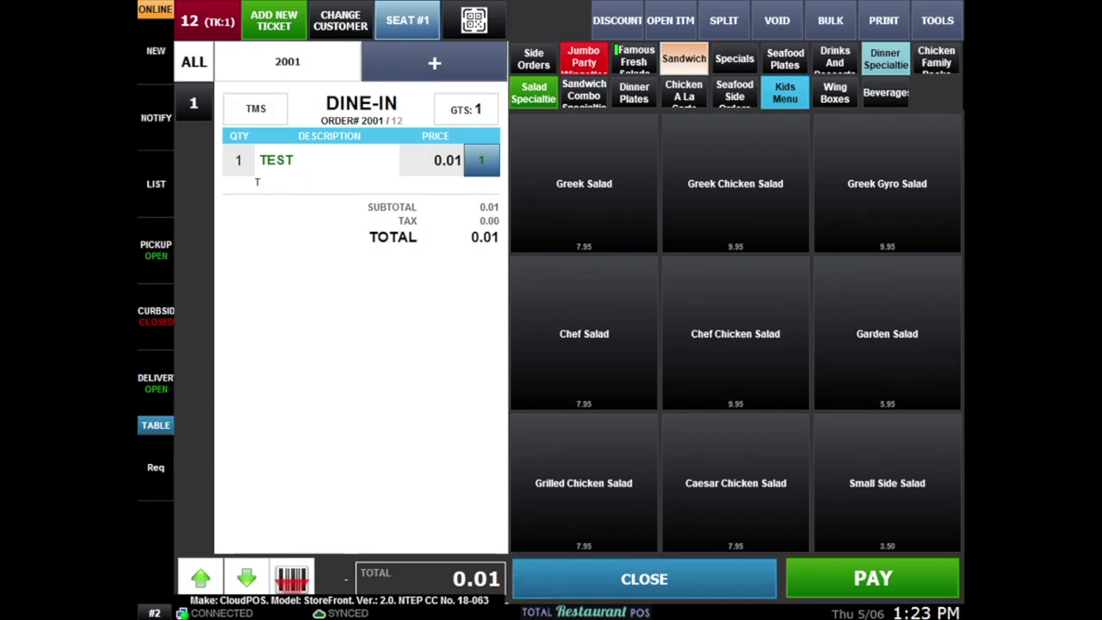
pyautogui.click(584, 58)
pyautogui.click(534, 58)
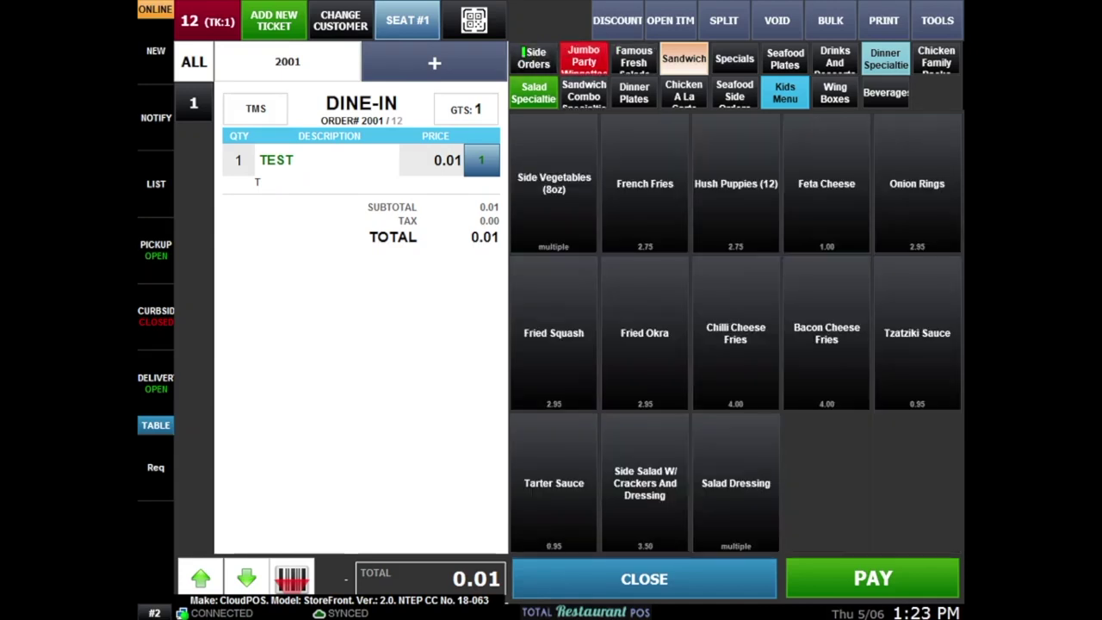
# - Add 12 Wings and 6 Wings from the Jumbo Party Wingettes category to the dine-in ticket
pyautogui.click(584, 58)
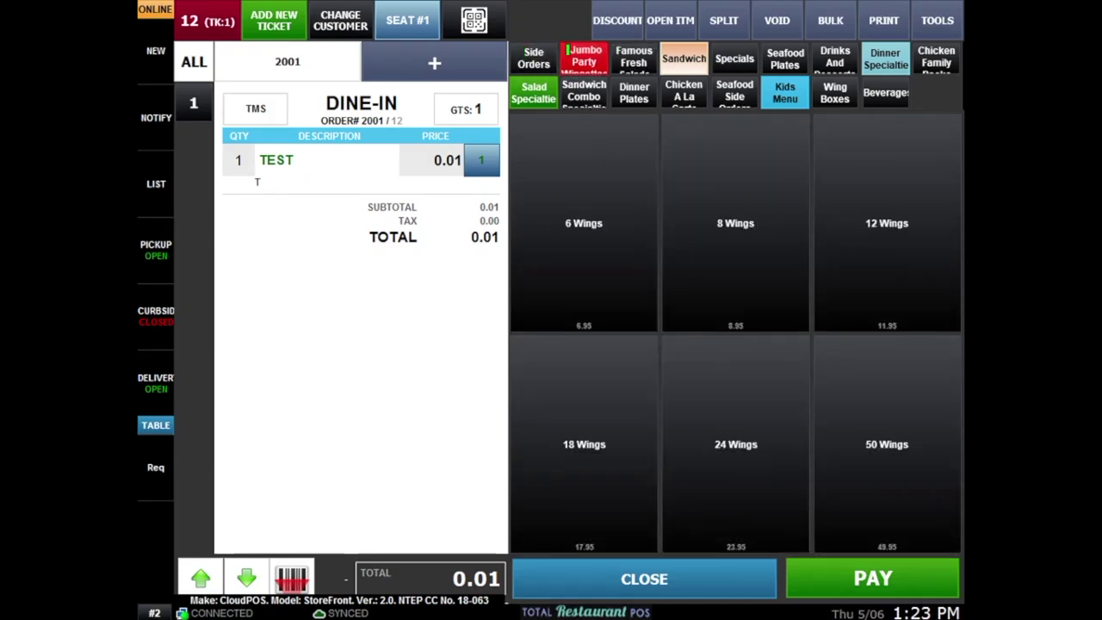
pyautogui.click(869, 215)
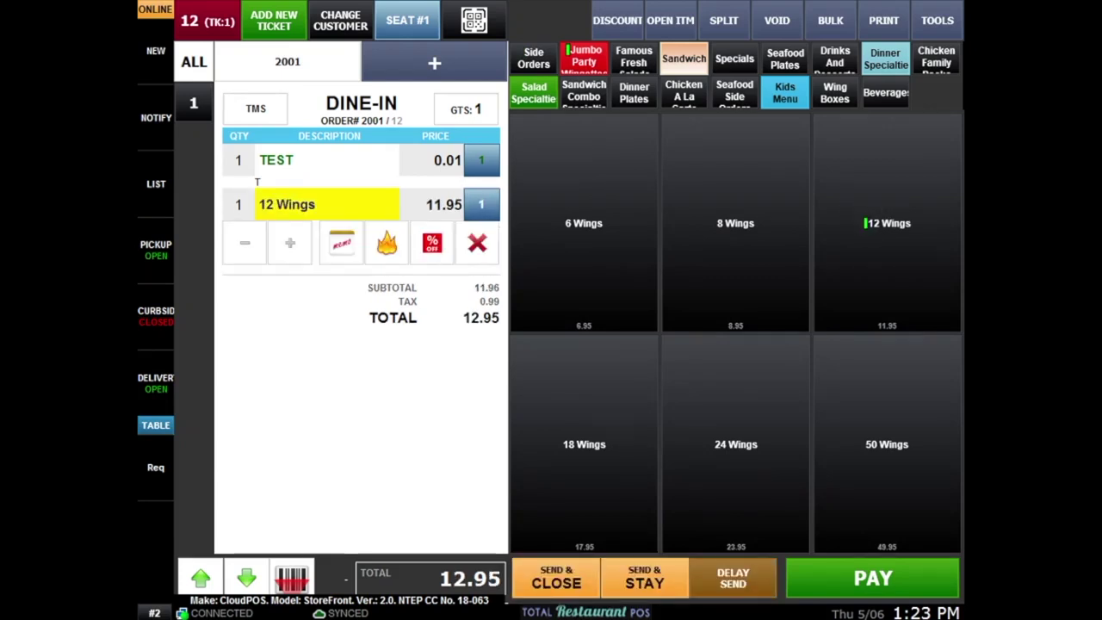
pyautogui.click(584, 223)
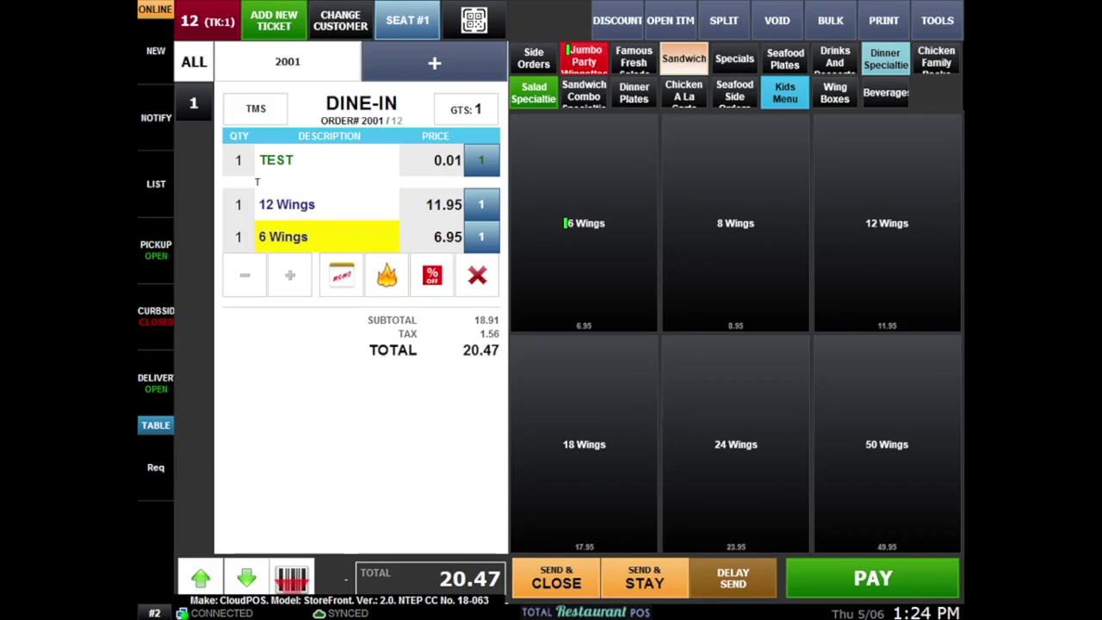
# - Add two 20oz Drinks from the drinks and desserts category to the ticket
pyautogui.click(734, 57)
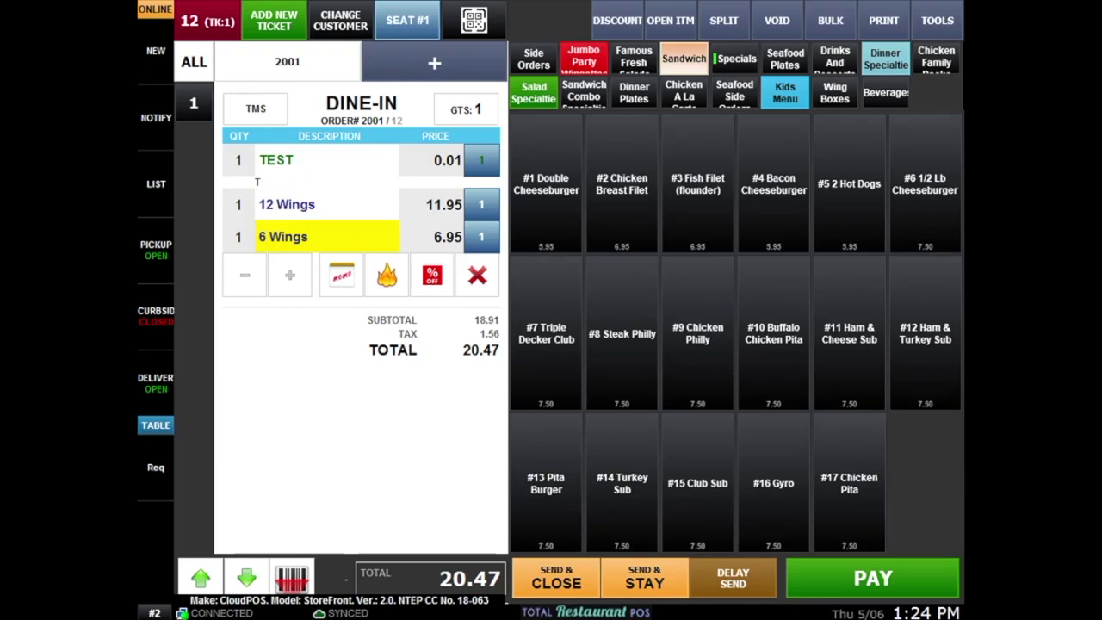
pyautogui.click(834, 58)
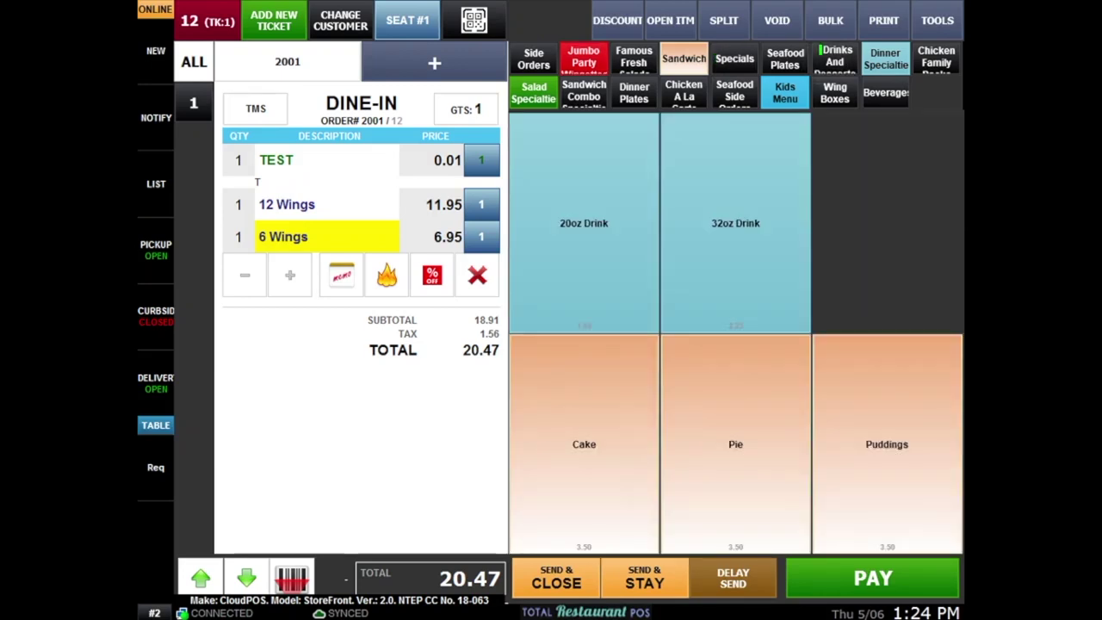
pyautogui.click(560, 223)
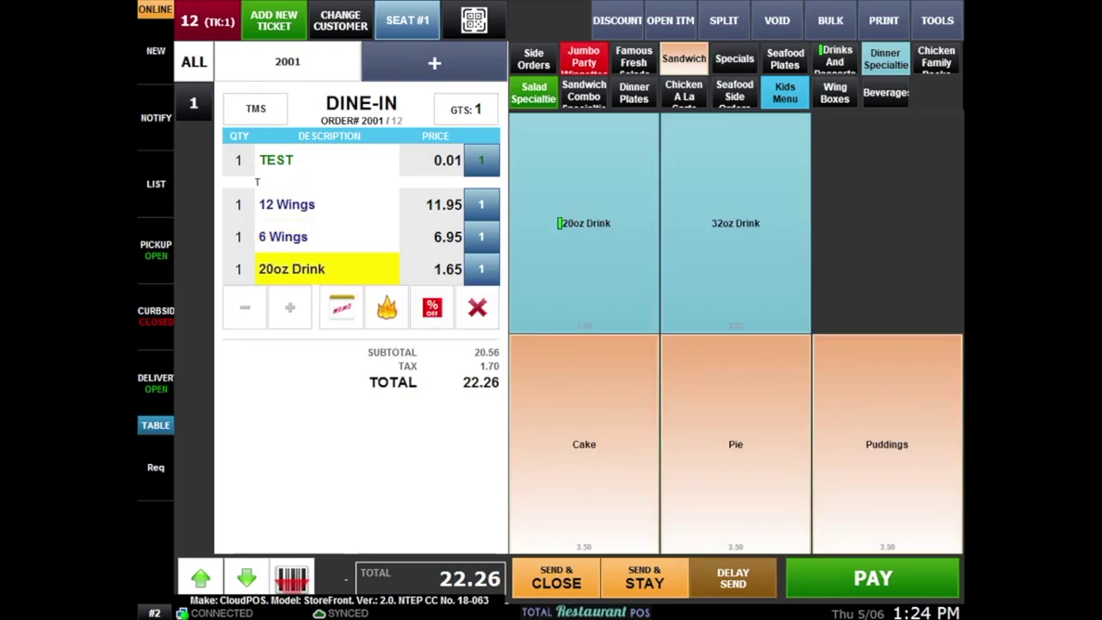
pyautogui.click(560, 223)
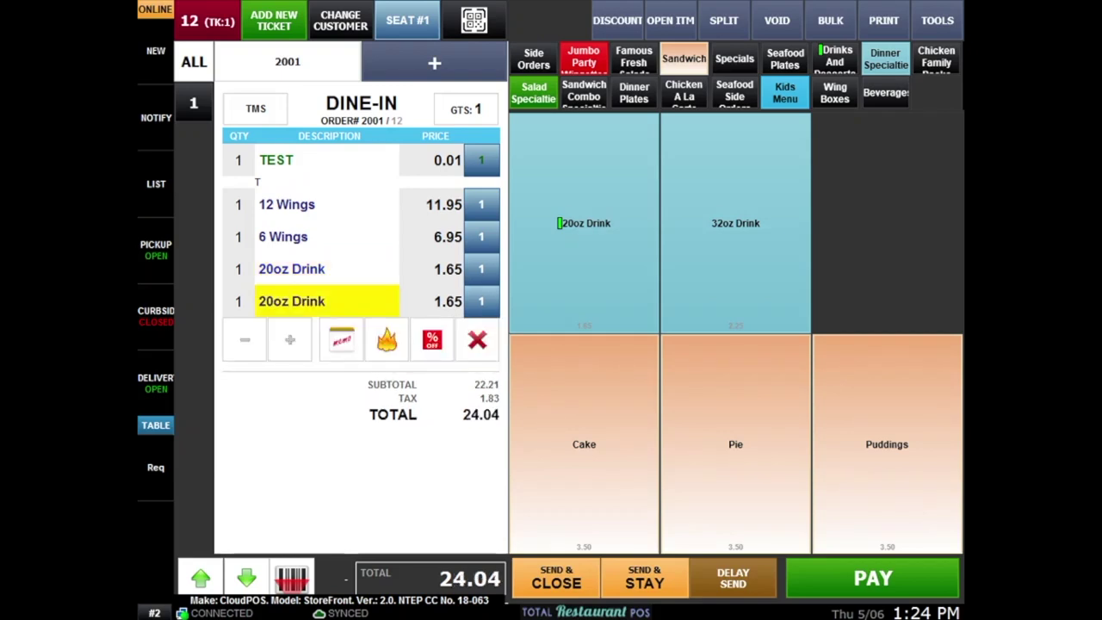
# - Add a Pie to the ticket and replace it with Puddings
pyautogui.click(729, 445)
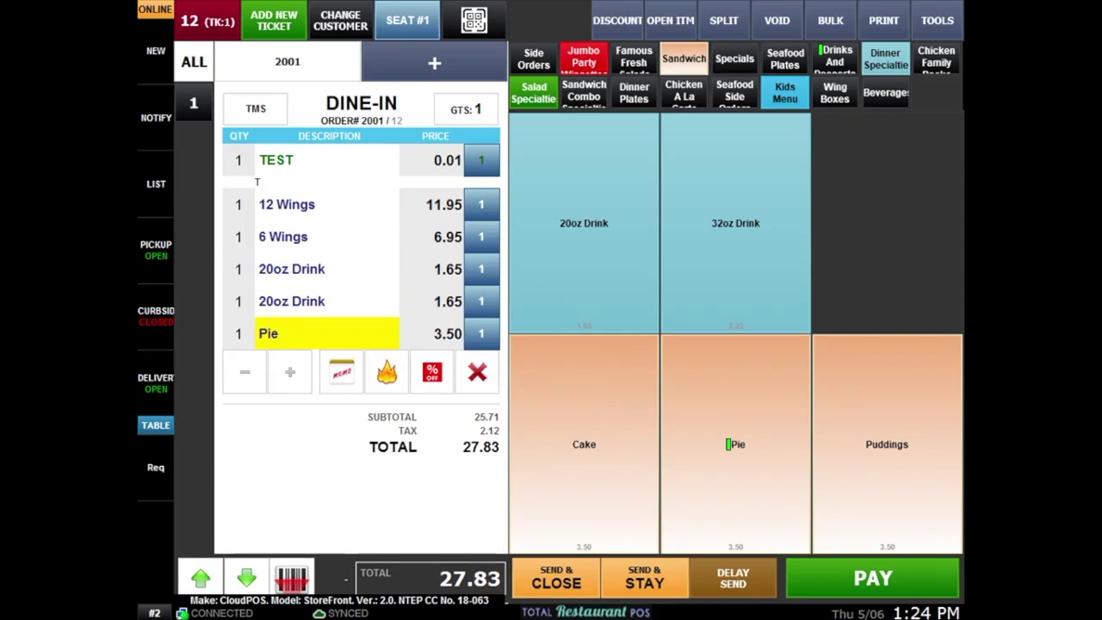
pyautogui.click(477, 371)
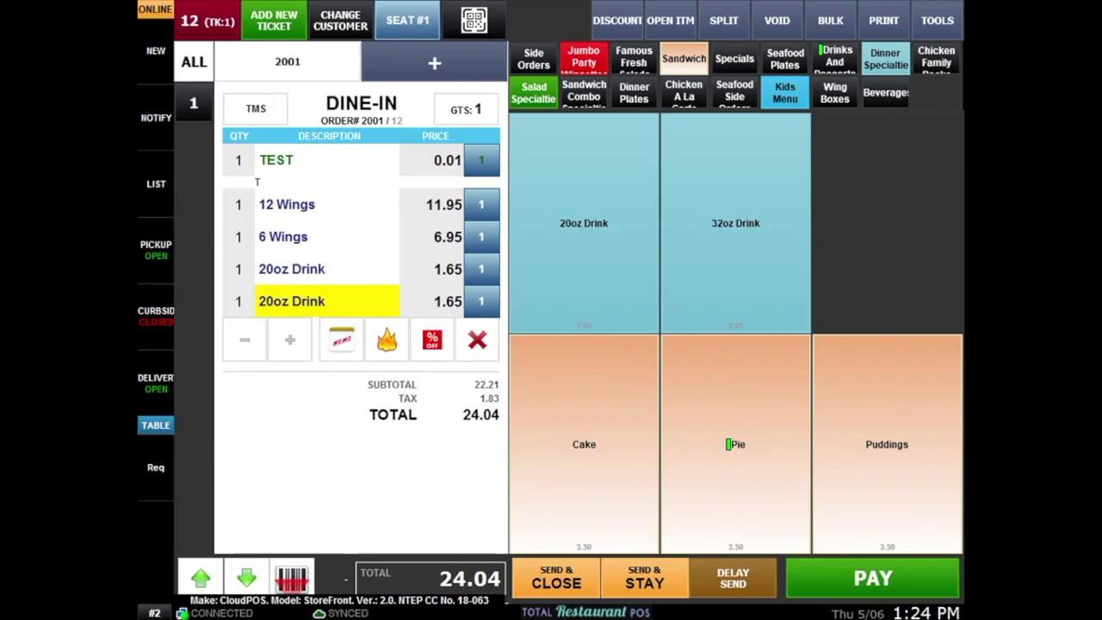
pyautogui.click(866, 444)
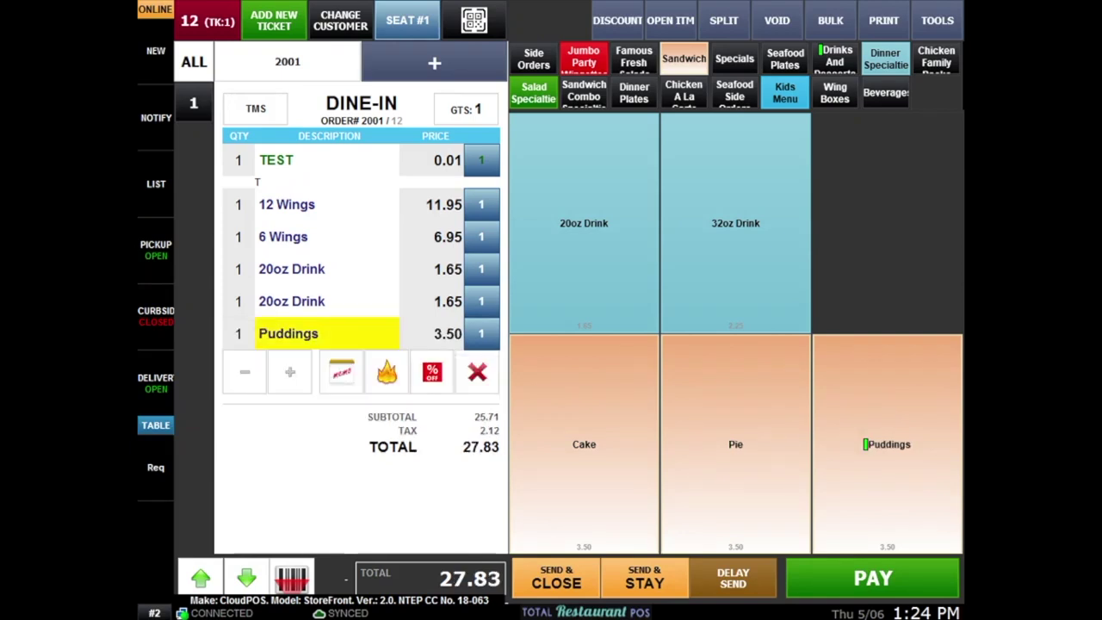
# - View the available payment methods and the tools list for the ticket, closing each without choosing anything
pyautogui.click(873, 578)
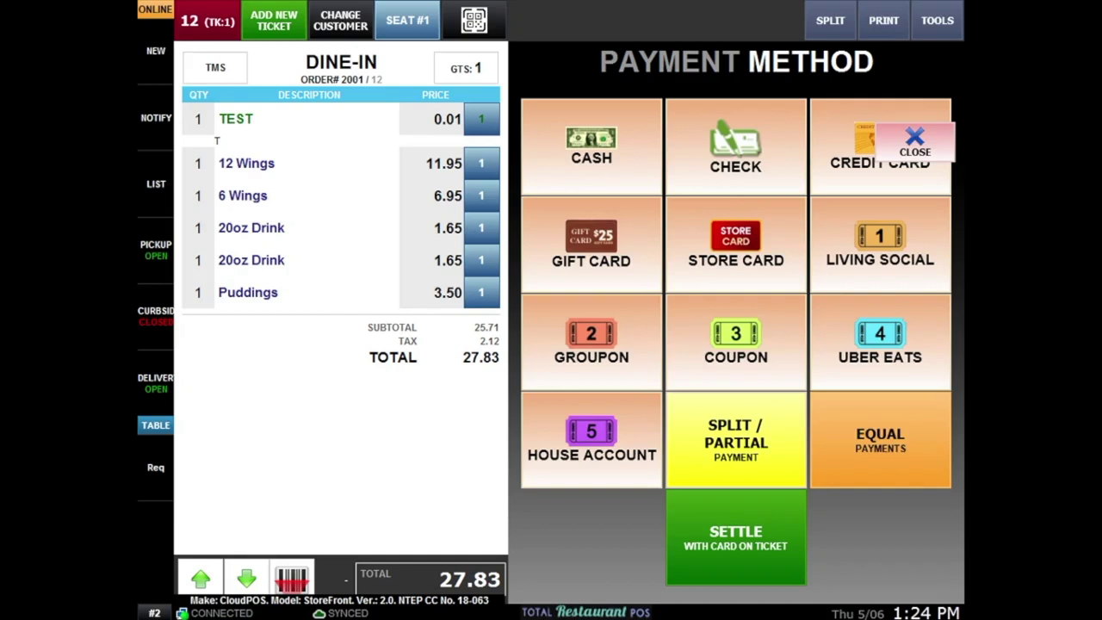
pyautogui.click(916, 142)
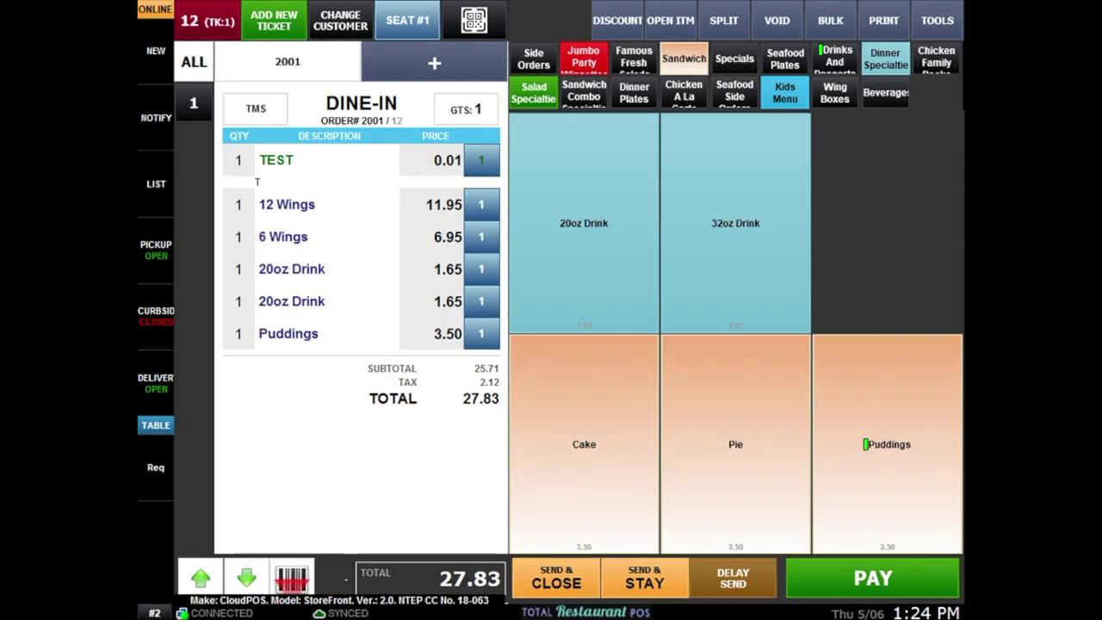
pyautogui.click(937, 20)
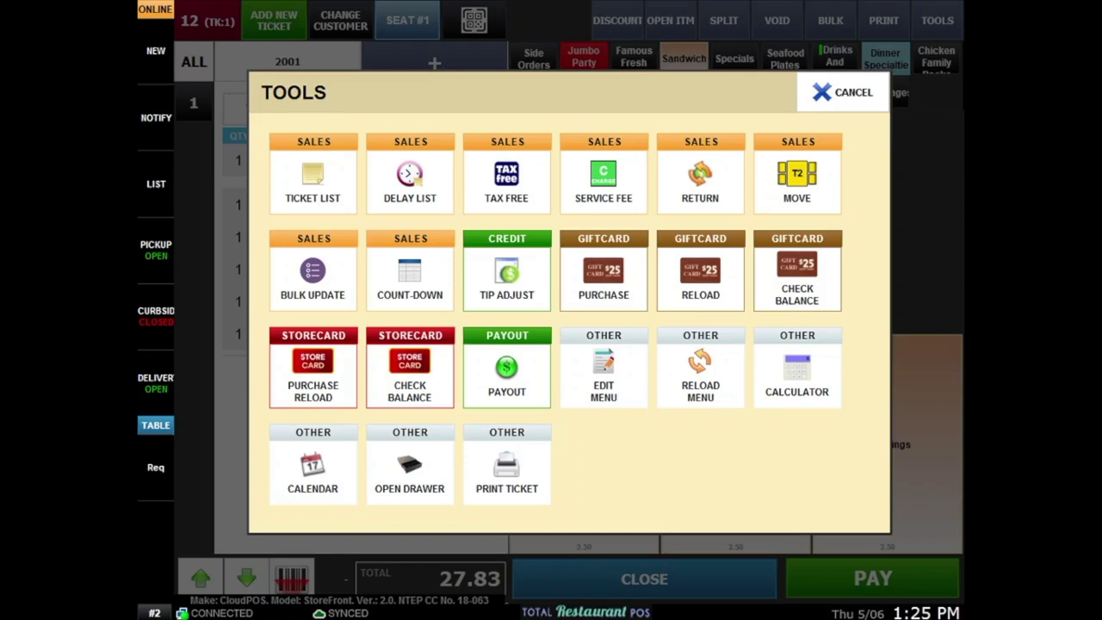
pyautogui.press('Escape')
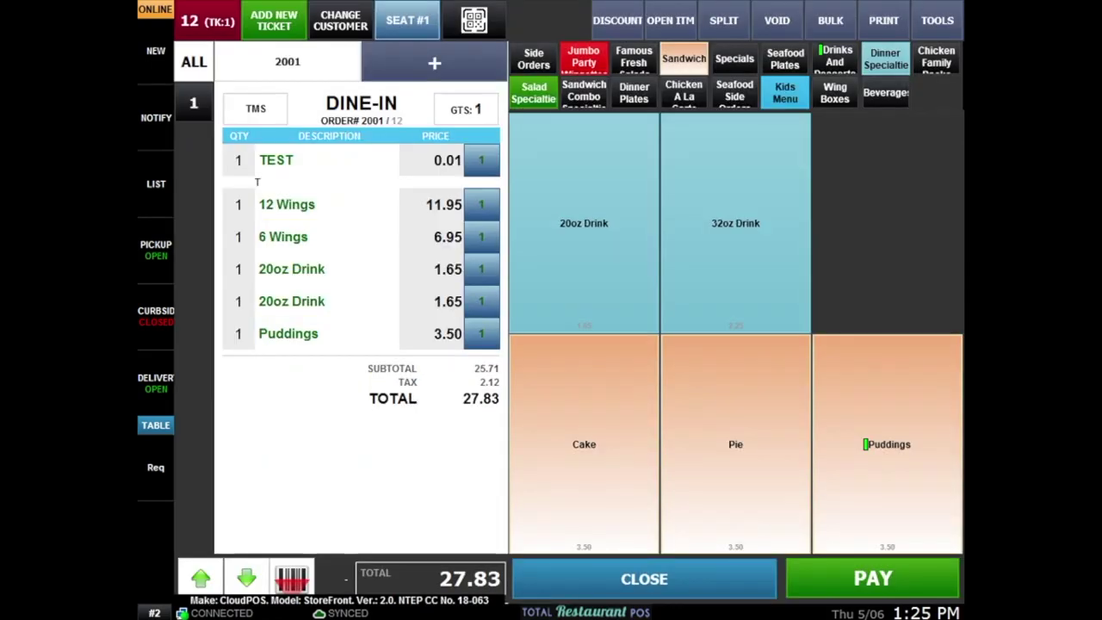
# - View the ticket's bulk update options and the void confirmation, dismissing both without making changes
pyautogui.click(831, 21)
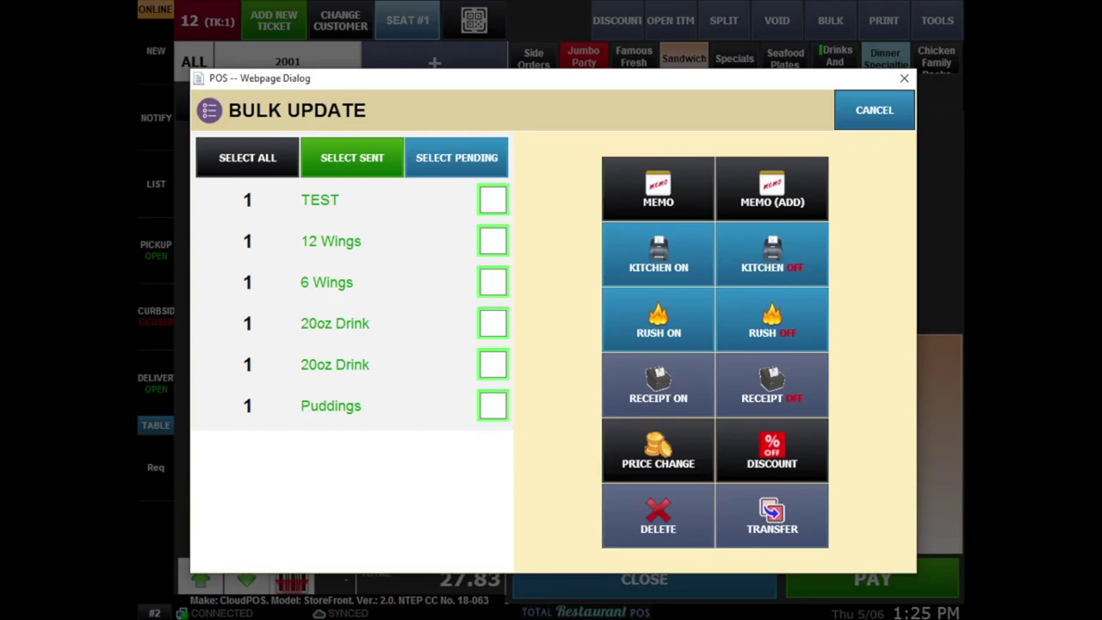
pyautogui.click(904, 78)
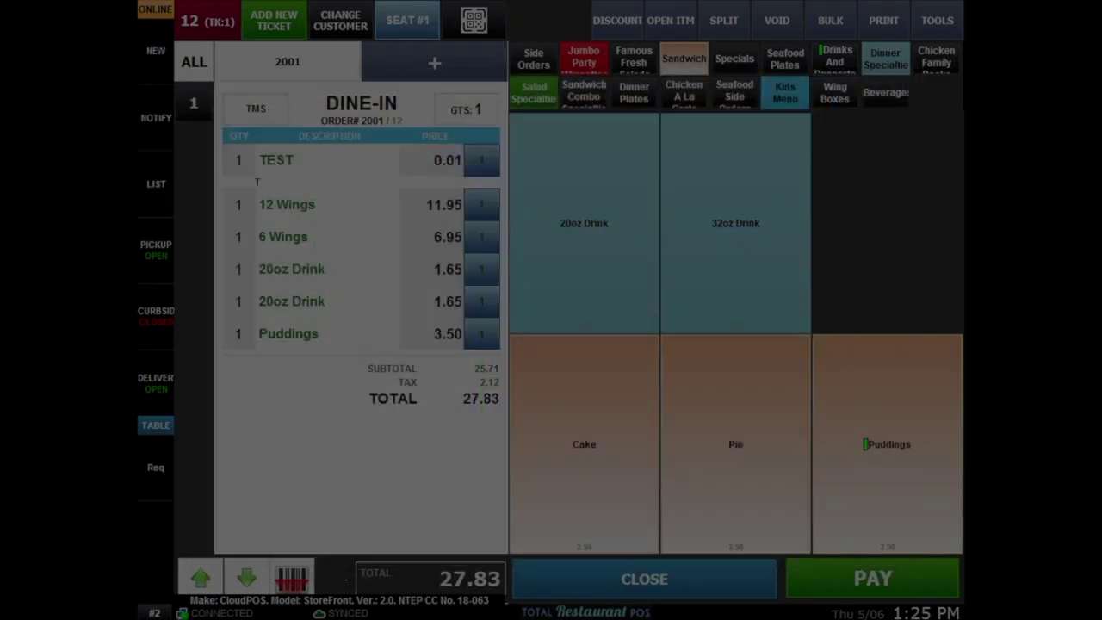
pyautogui.click(777, 21)
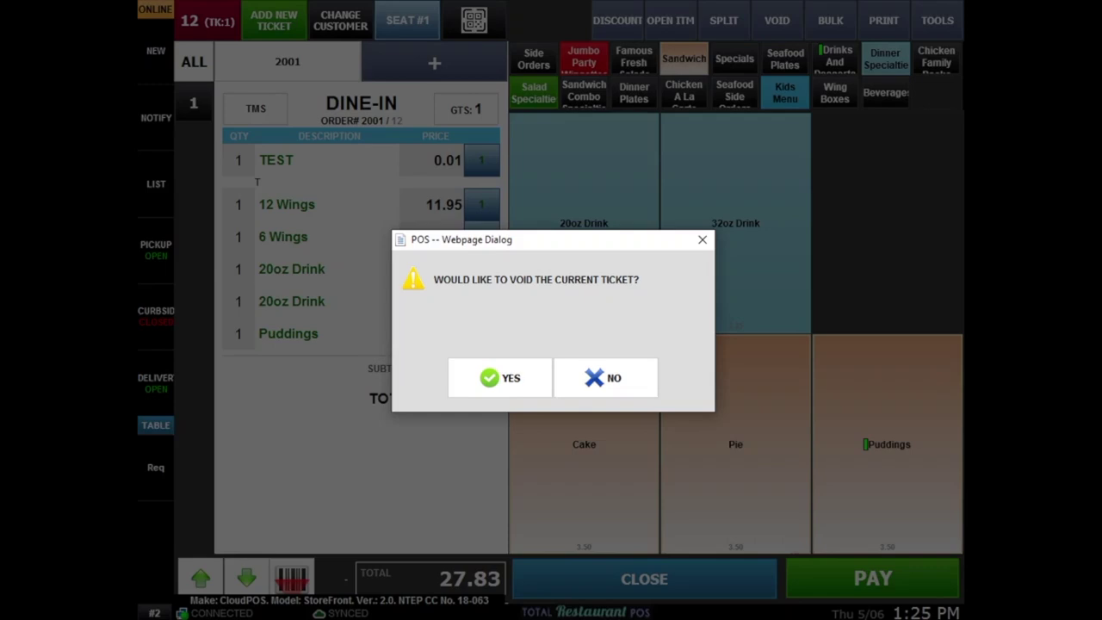
pyautogui.click(703, 240)
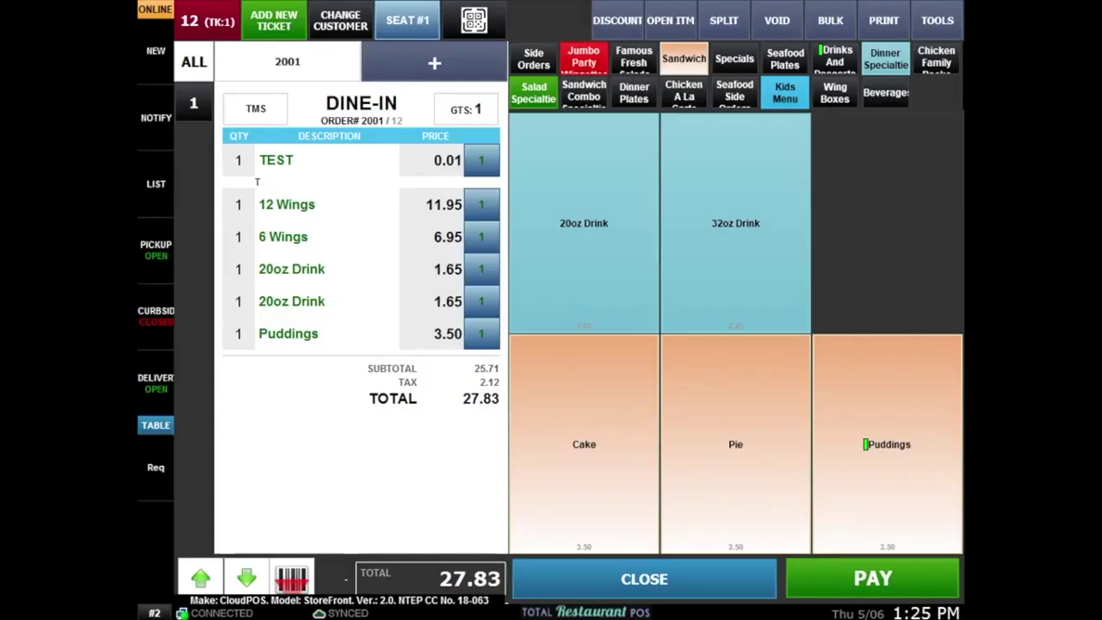
# - View the ticket splitting screen and the open item form, cancelling out of both
pyautogui.click(724, 21)
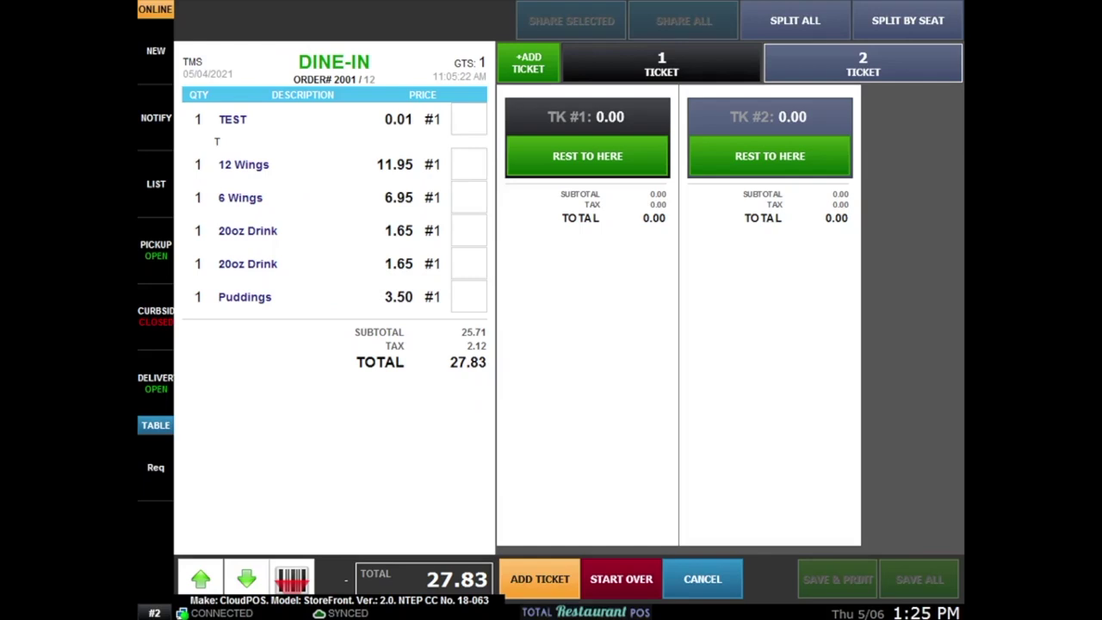
pyautogui.click(703, 579)
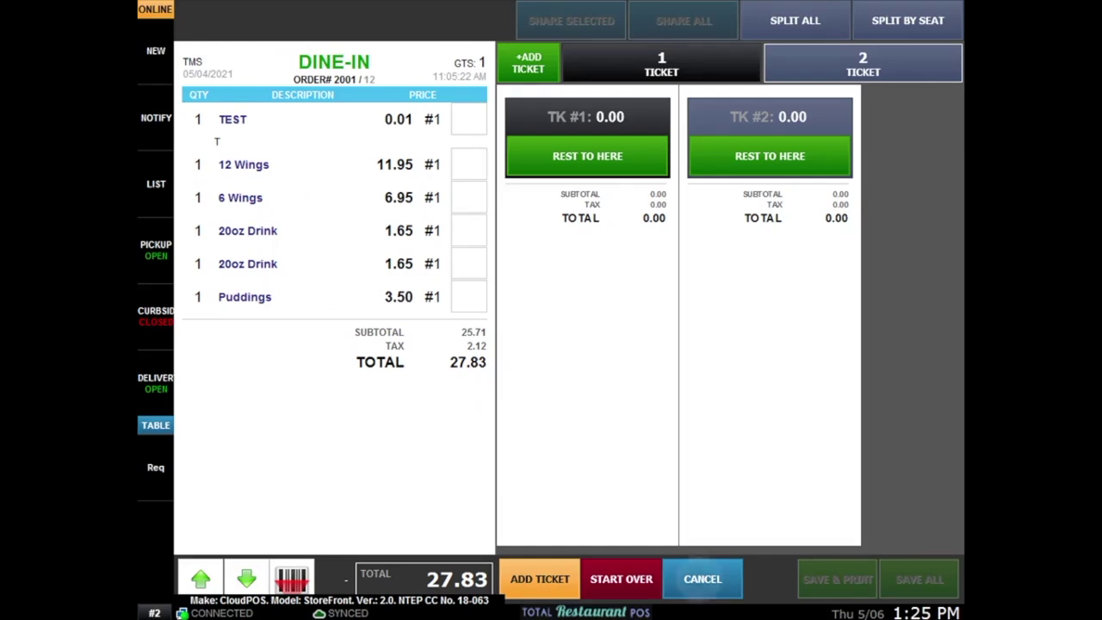
pyautogui.click(670, 20)
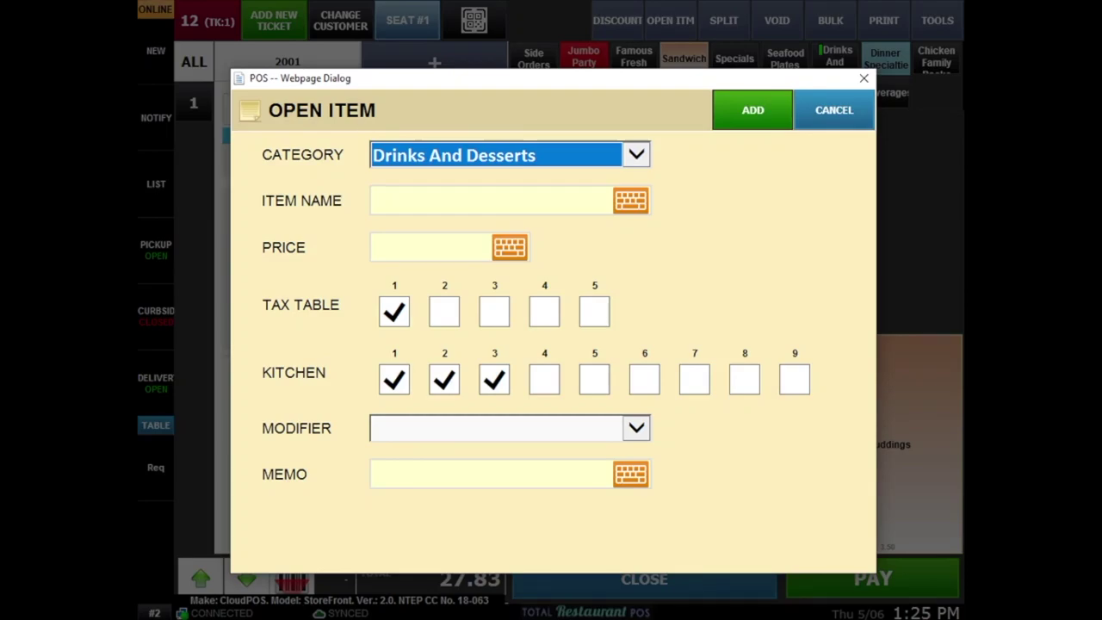
pyautogui.click(835, 110)
# - View the coupons and percentage discounts available for the ticket, closing without applying any
pyautogui.click(616, 20)
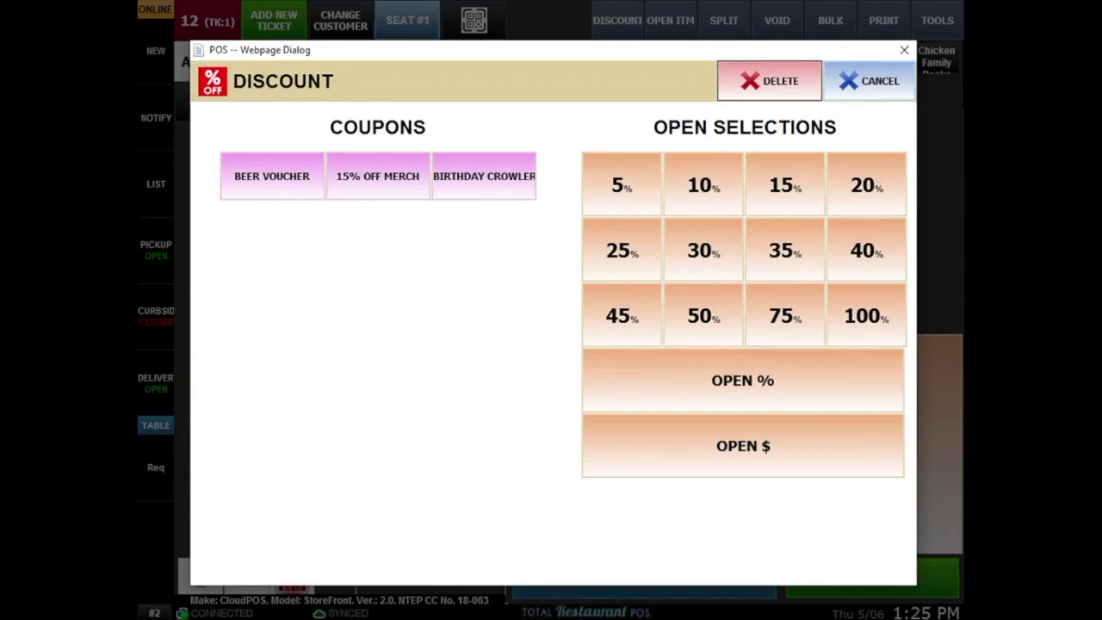
pyautogui.click(904, 50)
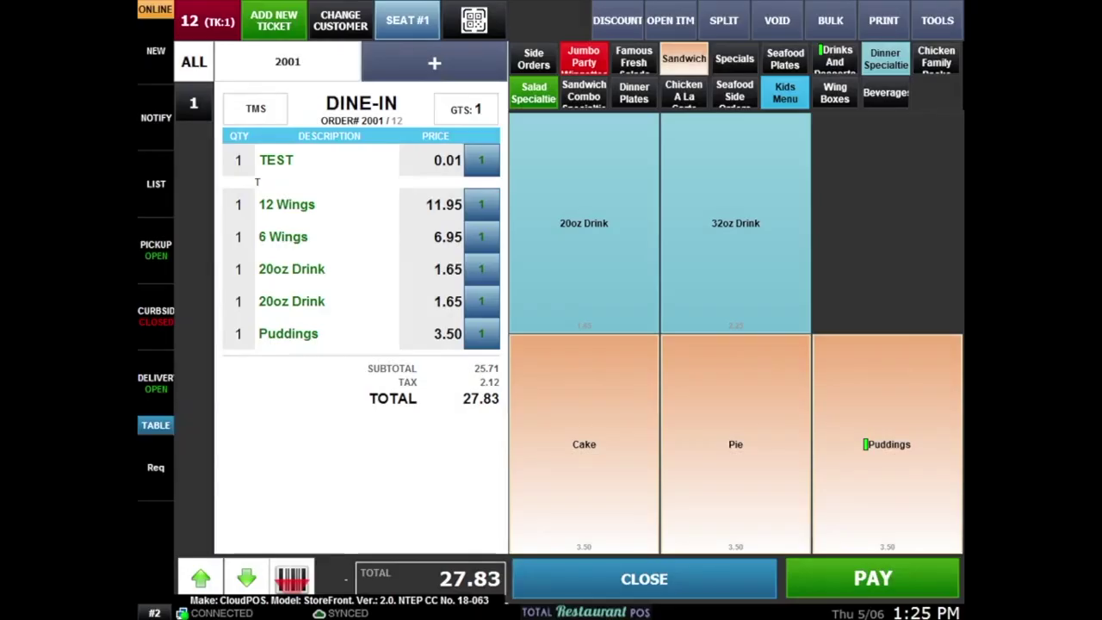
# - View the seat choices and the blank customer information form for the ticket, closing both without entering anything
pyautogui.click(473, 20)
pyautogui.click(407, 19)
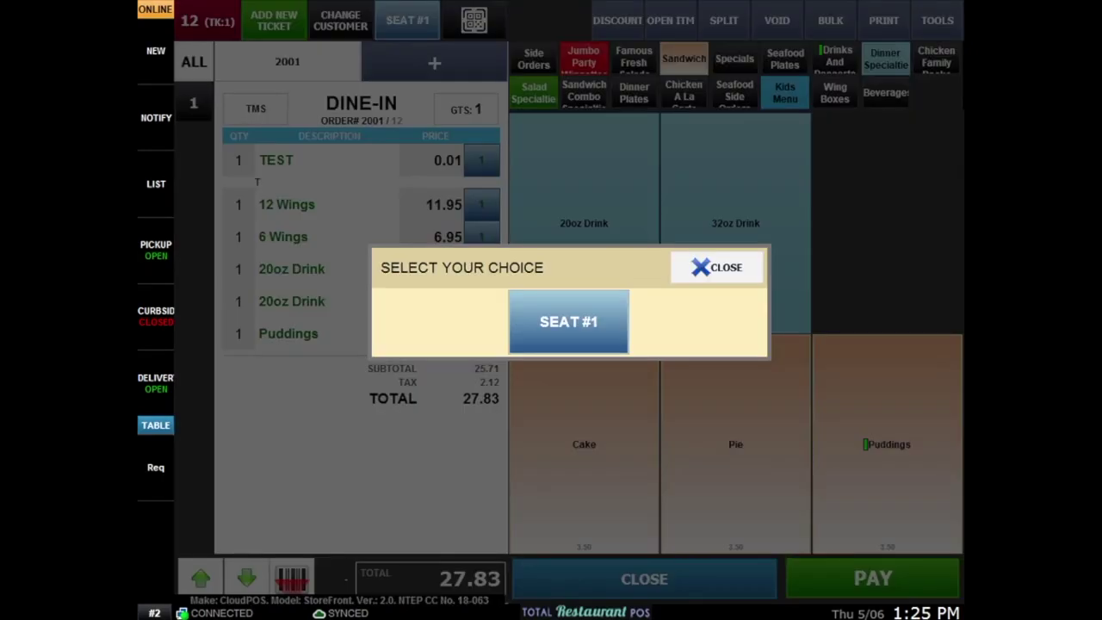
pyautogui.click(718, 268)
pyautogui.click(341, 20)
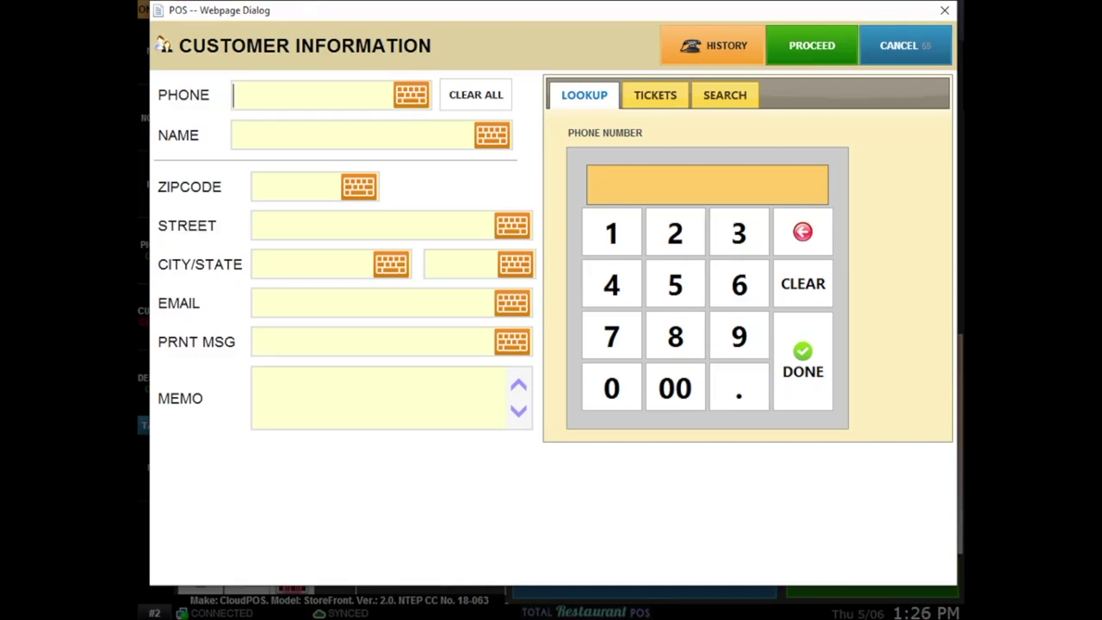
pyautogui.press('Escape')
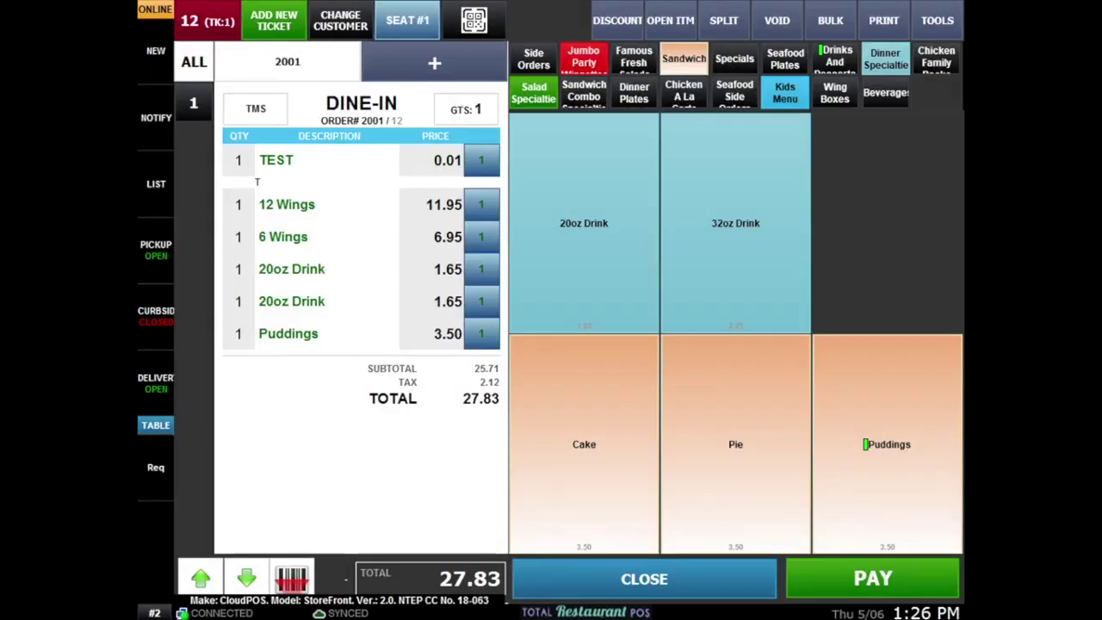
# - View the confirmation for adding a new ticket, dismiss it, and close the current ticket to return to the floor plan
pyautogui.click(274, 21)
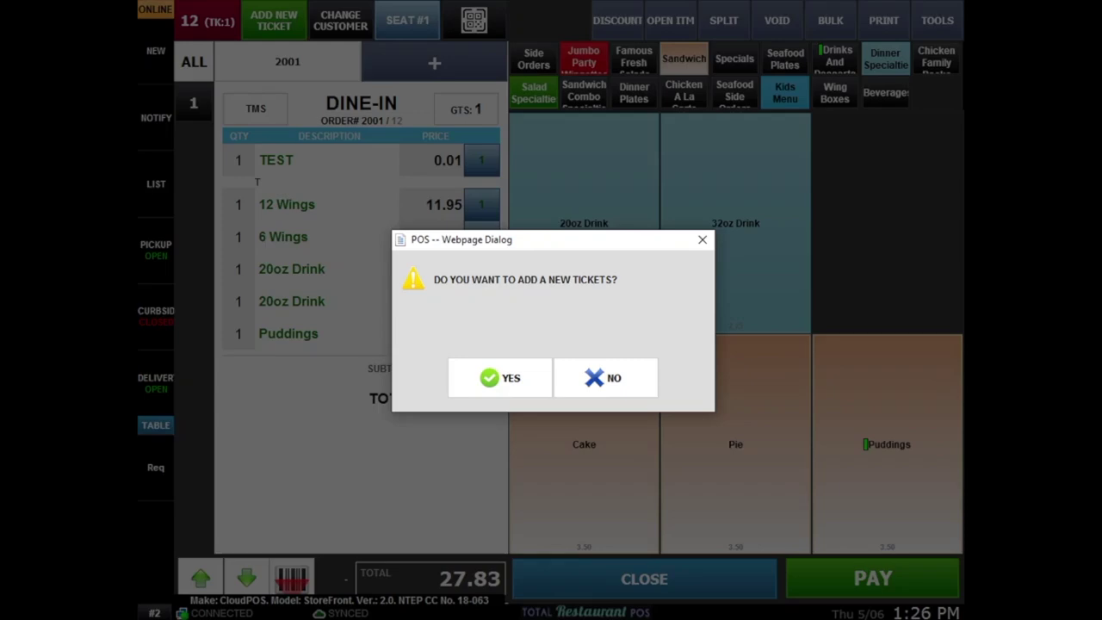
pyautogui.press('Escape')
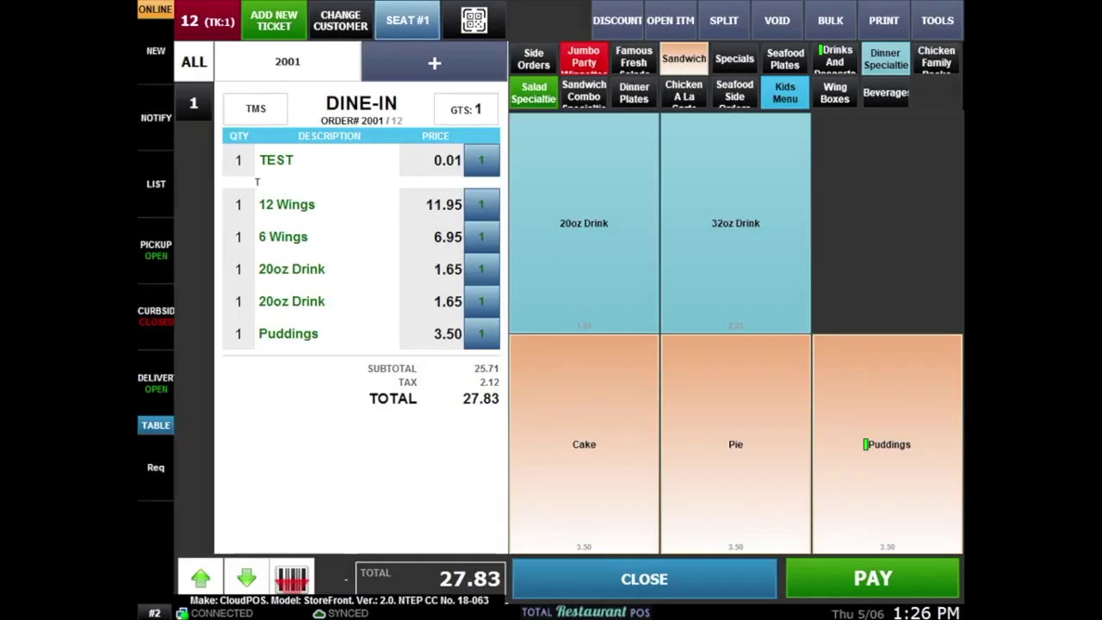
pyautogui.click(644, 579)
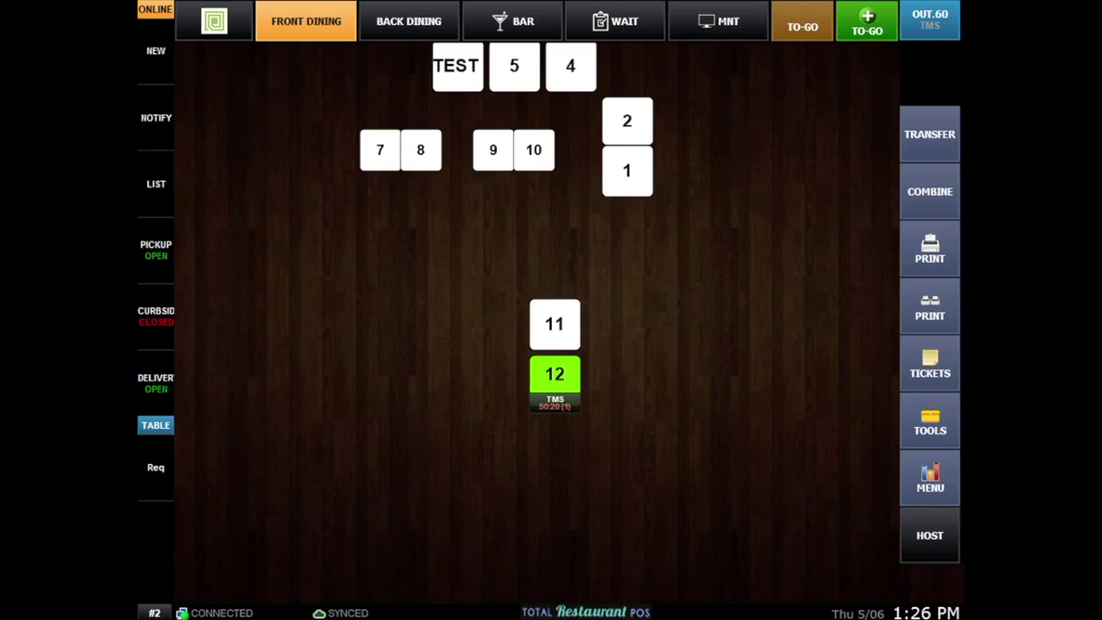
# - Open the floor layout editor and set the guest count of table 1 in Front Dining to 1
pyautogui.click(931, 422)
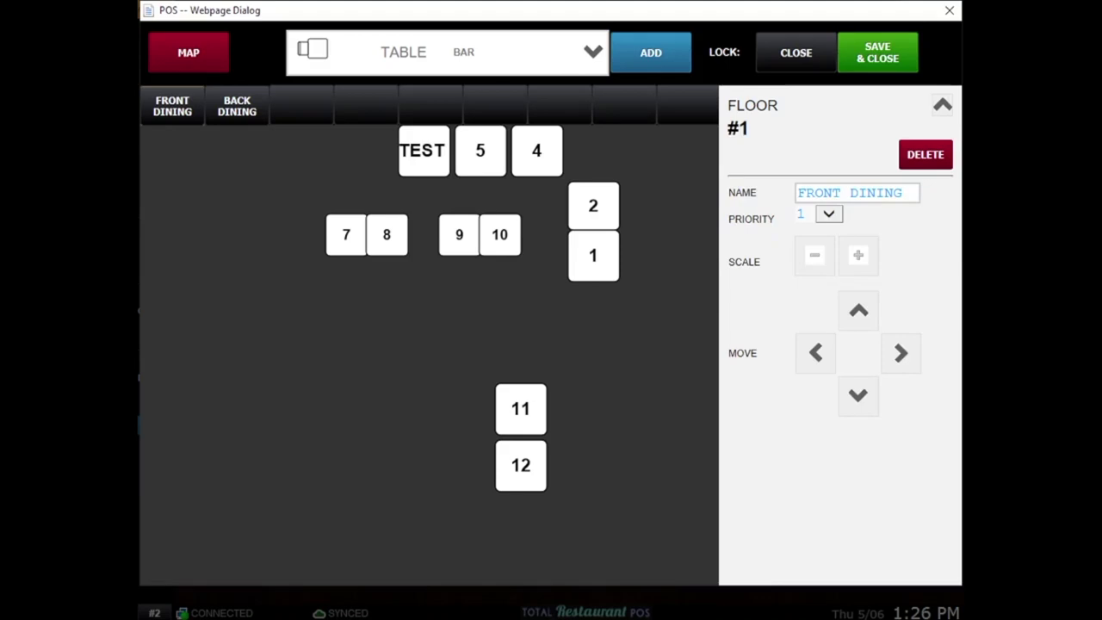
pyautogui.click(593, 256)
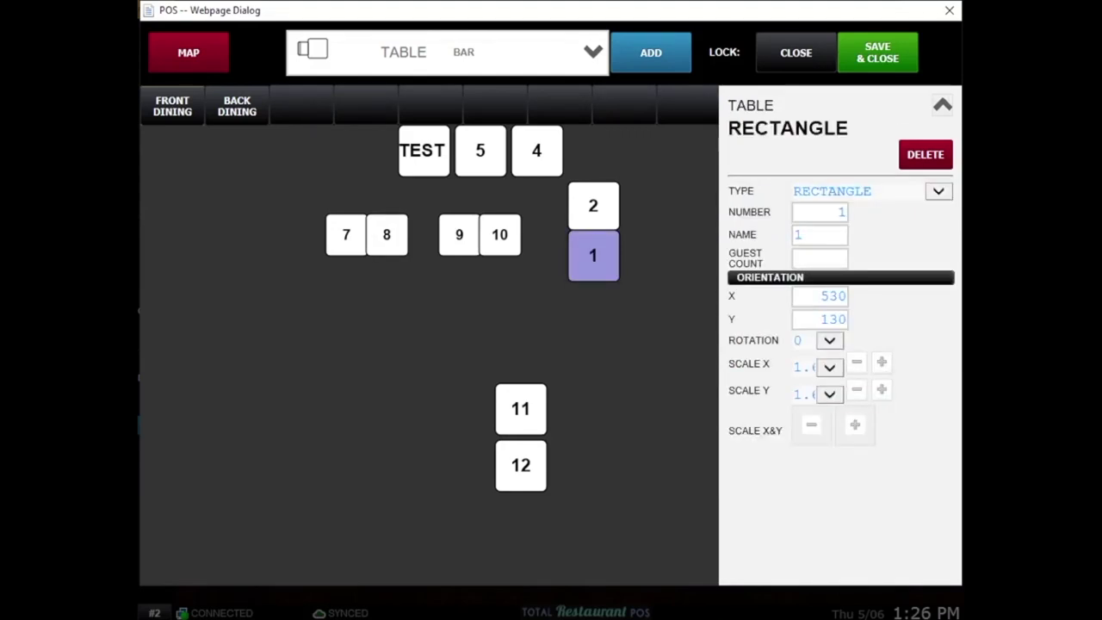
pyautogui.click(857, 363)
pyautogui.click(882, 362)
pyautogui.click(856, 390)
pyautogui.click(882, 390)
pyautogui.write('1')
pyautogui.click(942, 105)
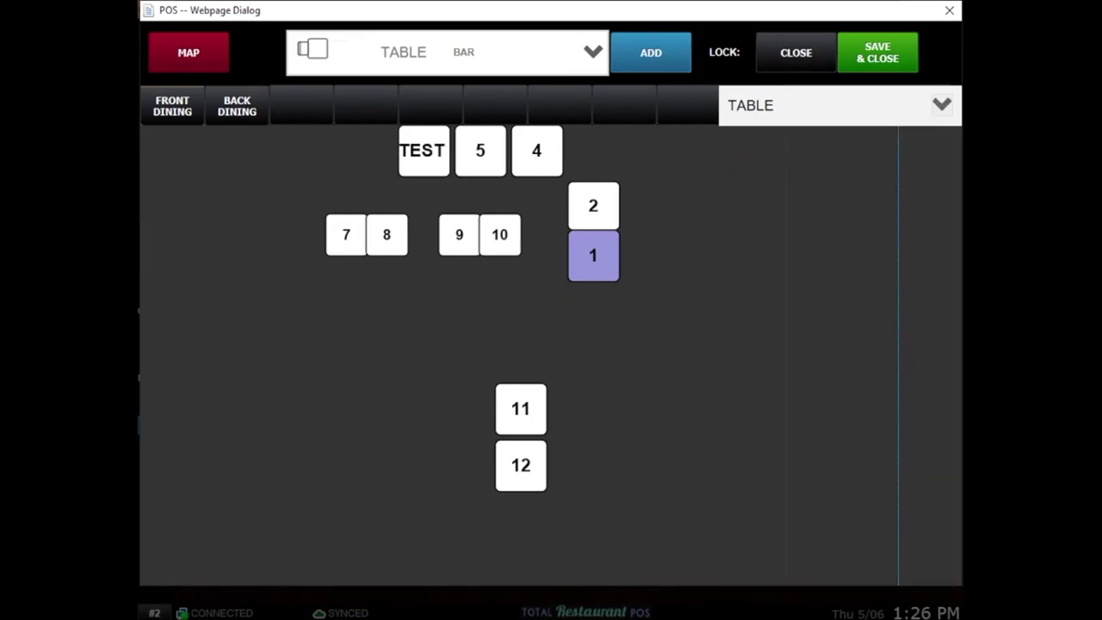
pyautogui.click(942, 105)
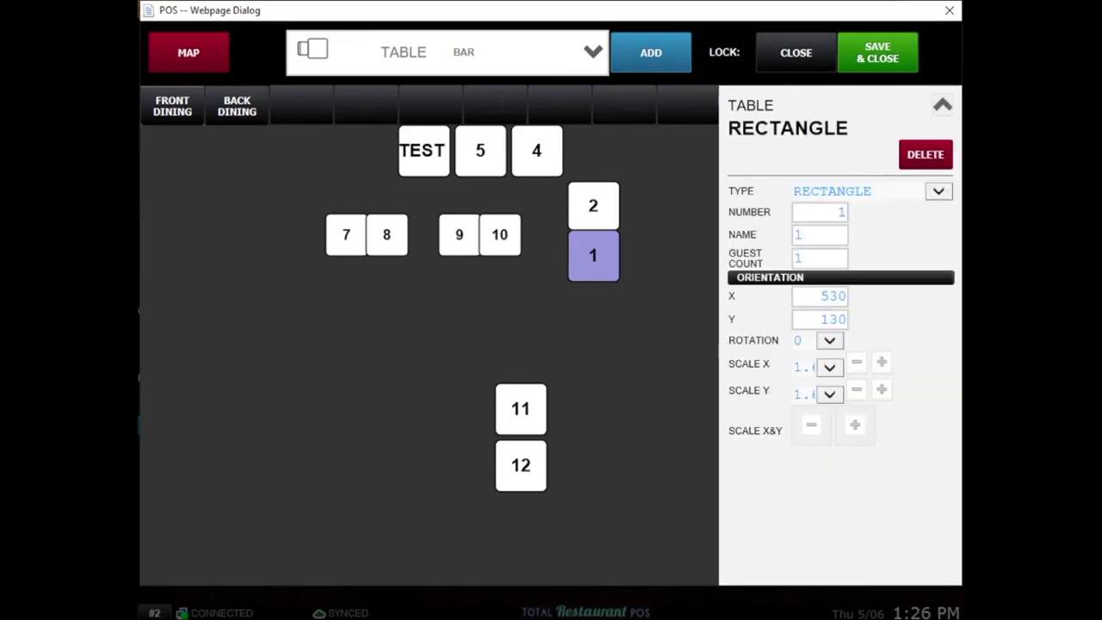
# - Try the Hibachi 4, Bar and Round 2 types on table 1 and set the type back to Rectangle
pyautogui.click(939, 191)
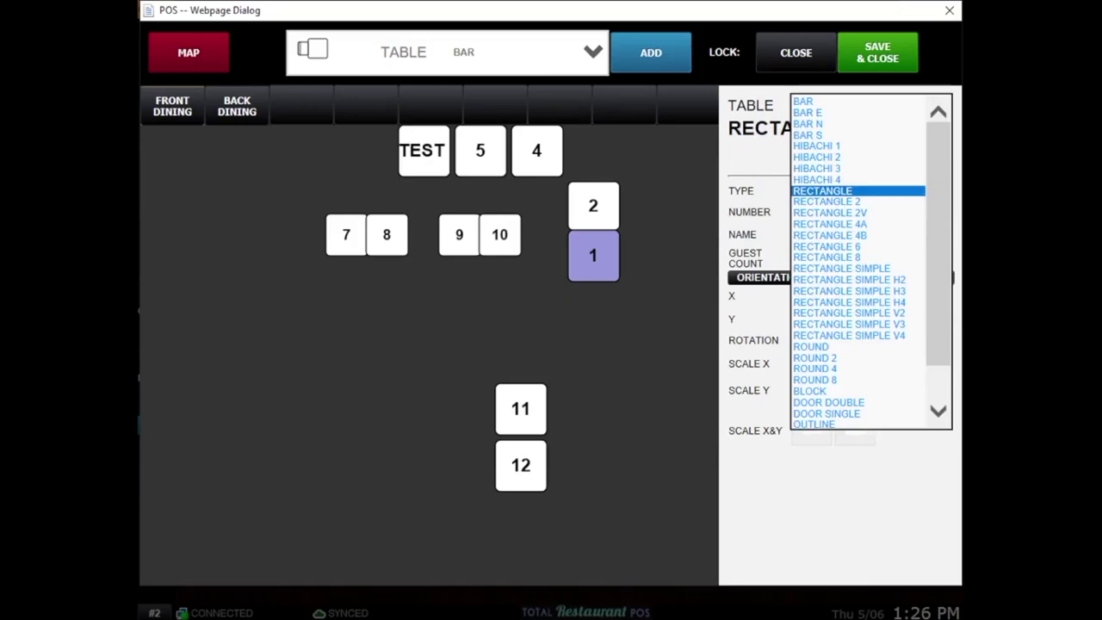
pyautogui.click(816, 180)
pyautogui.click(939, 190)
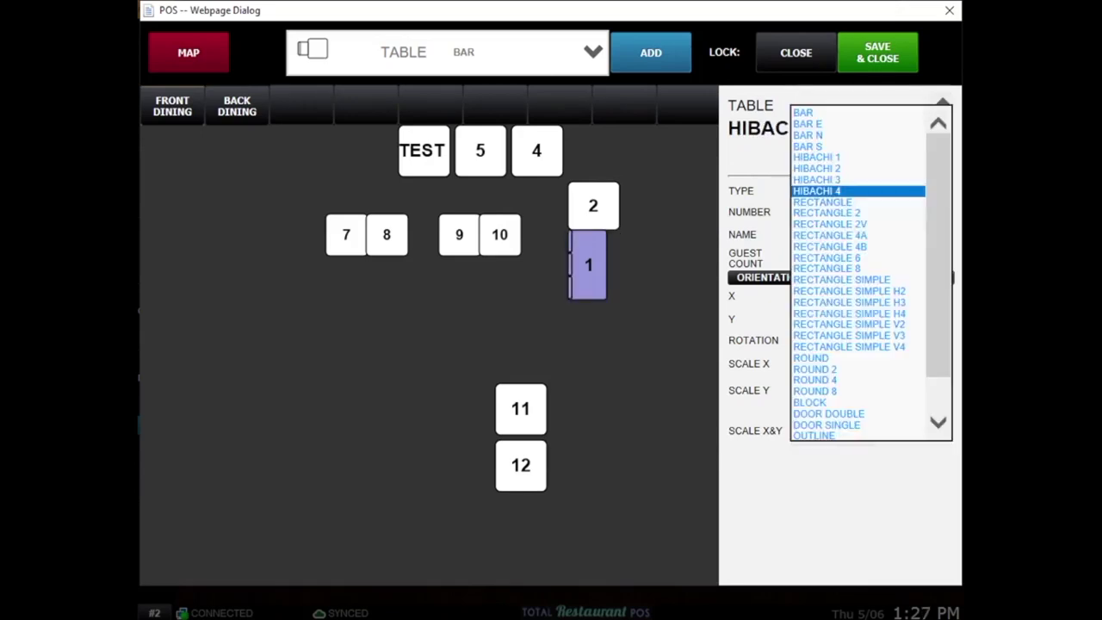
pyautogui.click(803, 113)
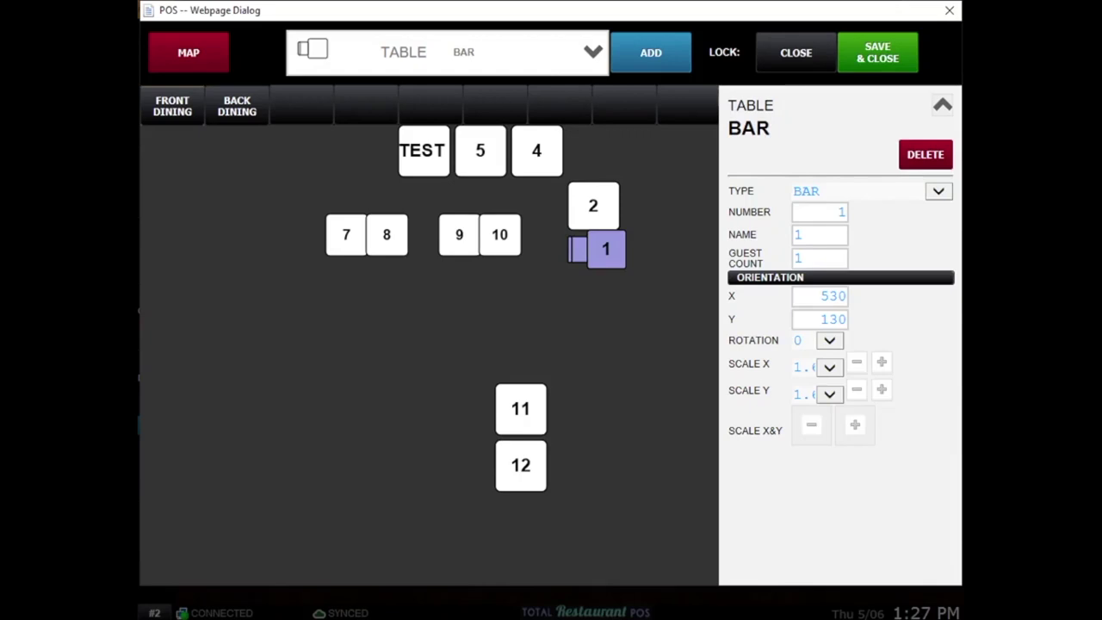
pyautogui.click(938, 191)
pyautogui.click(815, 447)
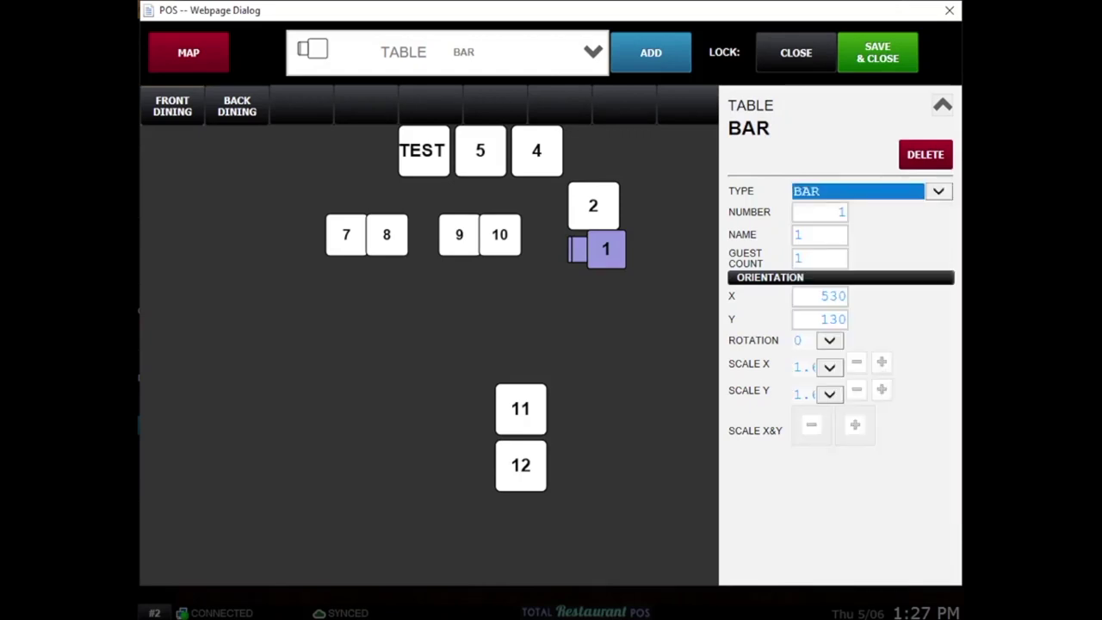
pyautogui.click(938, 191)
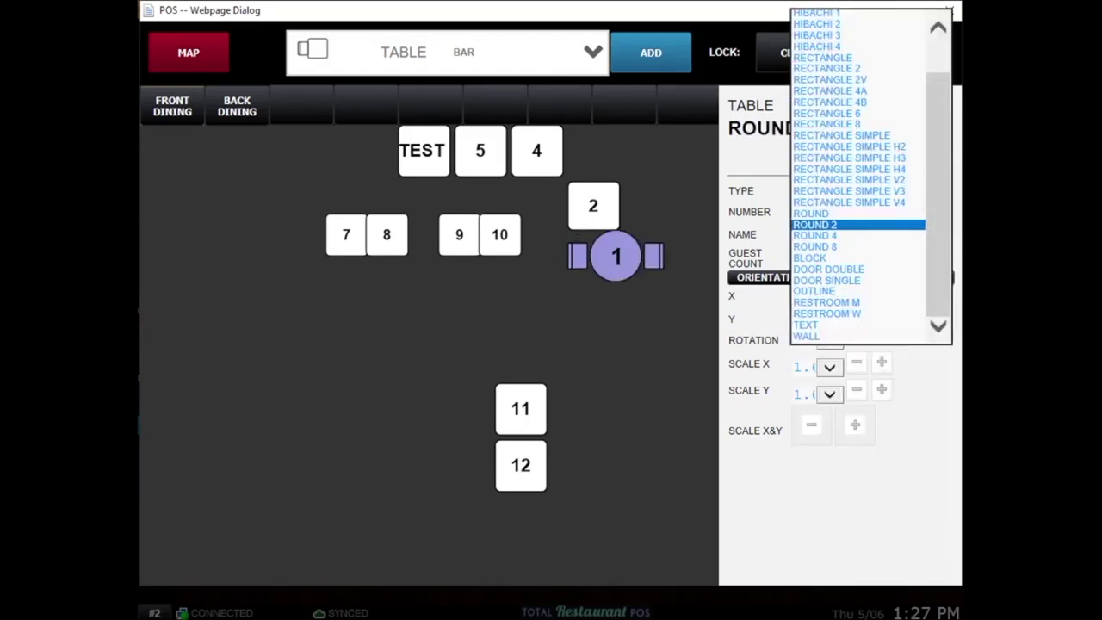
pyautogui.click(823, 58)
# - Shift table 1 around its spot in the floor layout, leave it below table 2, and save and close the layout
pyautogui.click(594, 254)
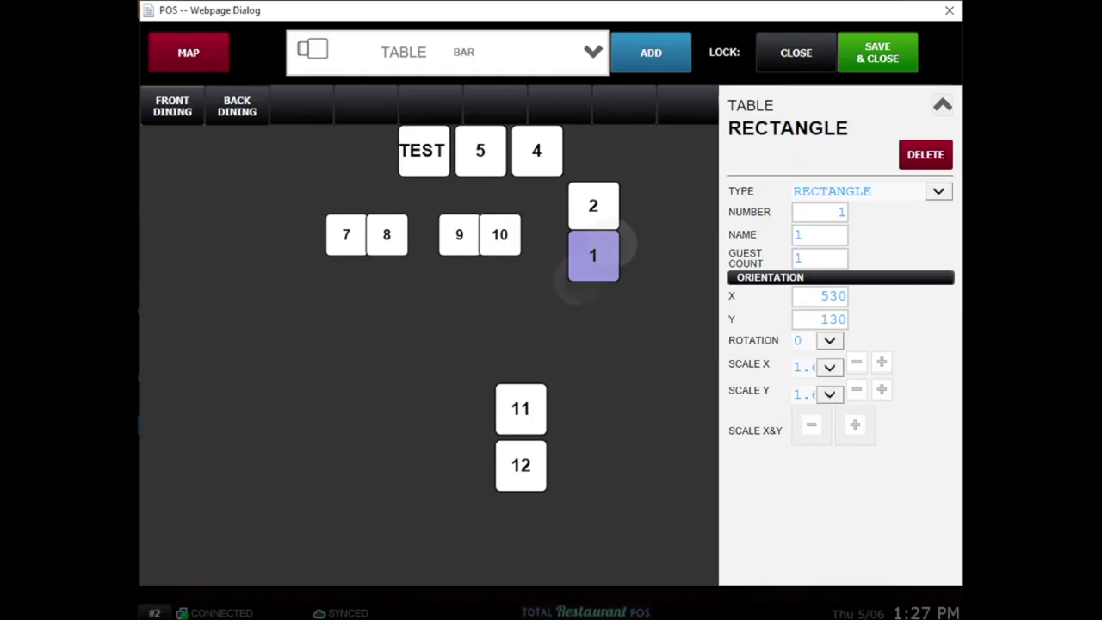
pyautogui.moveTo(594, 255)
pyautogui.mouseDown()
pyautogui.moveTo(545, 311)
pyautogui.moveTo(617, 295)
pyautogui.moveTo(667, 221)
pyautogui.moveTo(585, 295)
pyautogui.moveTo(554, 295)
pyautogui.moveTo(625, 305)
pyautogui.moveTo(657, 221)
pyautogui.moveTo(633, 296)
pyautogui.moveTo(593, 287)
pyautogui.moveTo(593, 264)
pyautogui.moveTo(618, 264)
pyautogui.moveTo(585, 263)
pyautogui.moveTo(594, 256)
pyautogui.mouseUp()
pyautogui.click(877, 53)
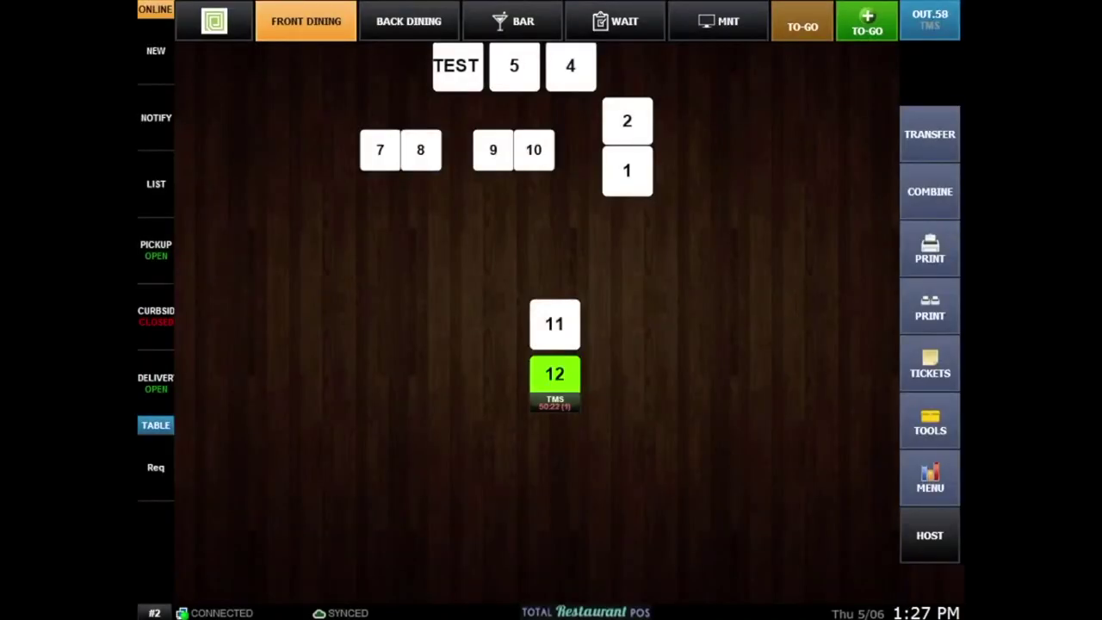
# - View the open tickets list and the ticket printing mode of the floor plan, leaving both without printing
pyautogui.click(931, 363)
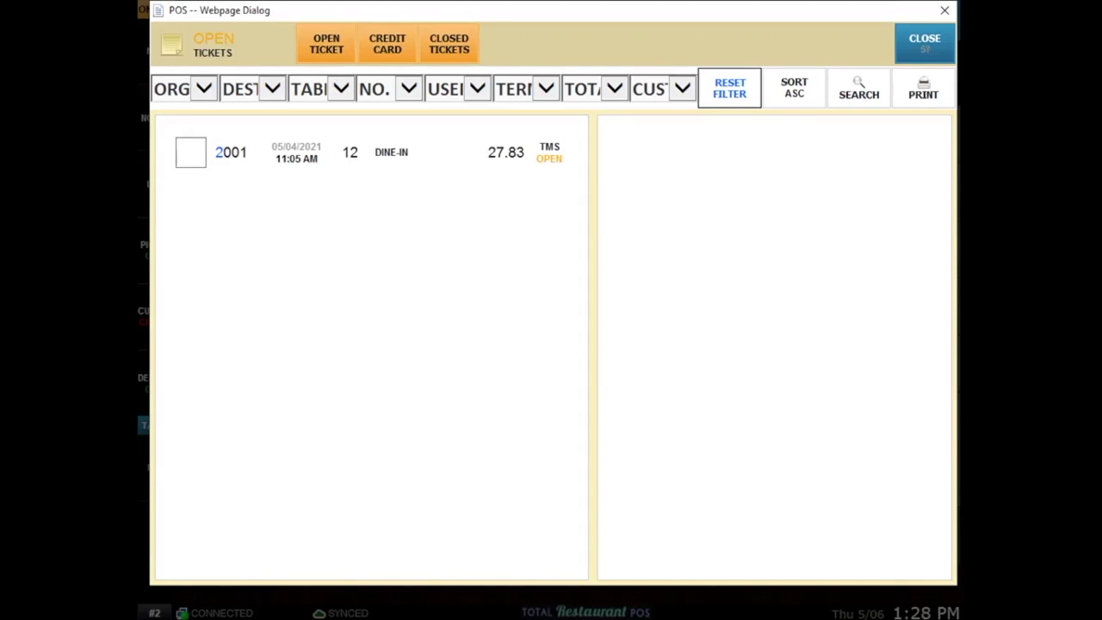
pyautogui.click(925, 43)
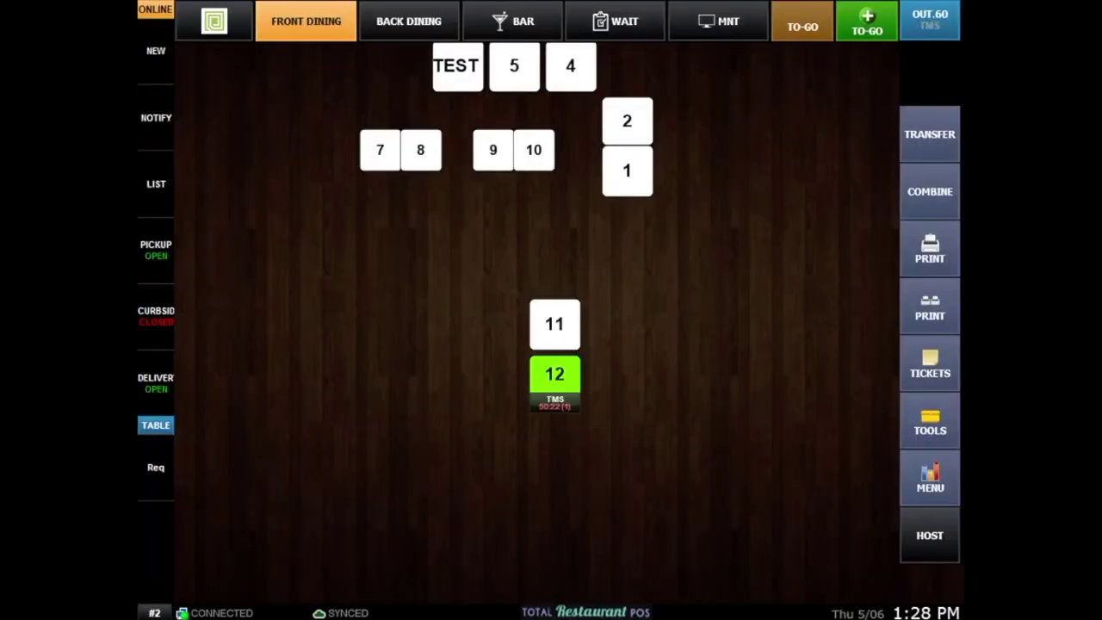
pyautogui.click(930, 249)
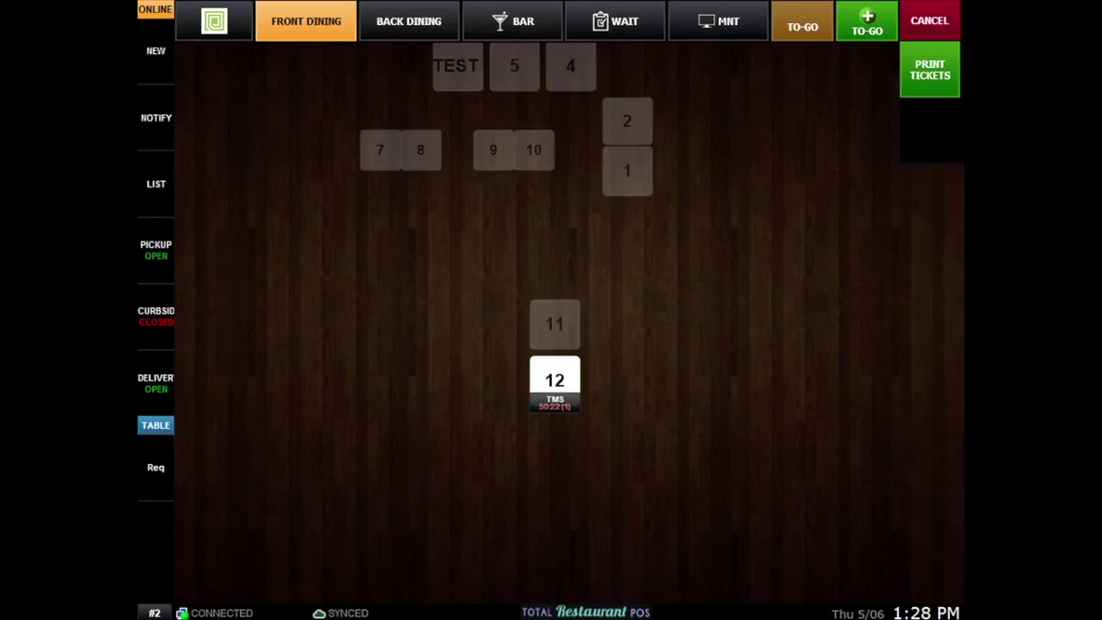
pyautogui.click(930, 21)
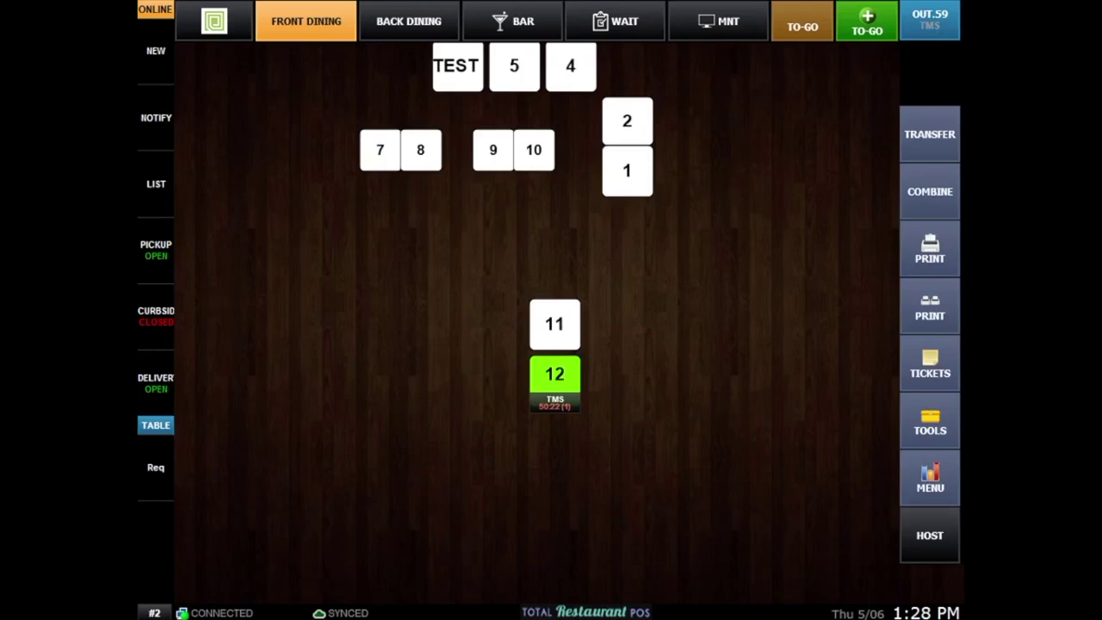
# - View the table combine and transfer modes of the floor plan, cancelling each without selecting a table
pyautogui.click(930, 191)
pyautogui.click(930, 21)
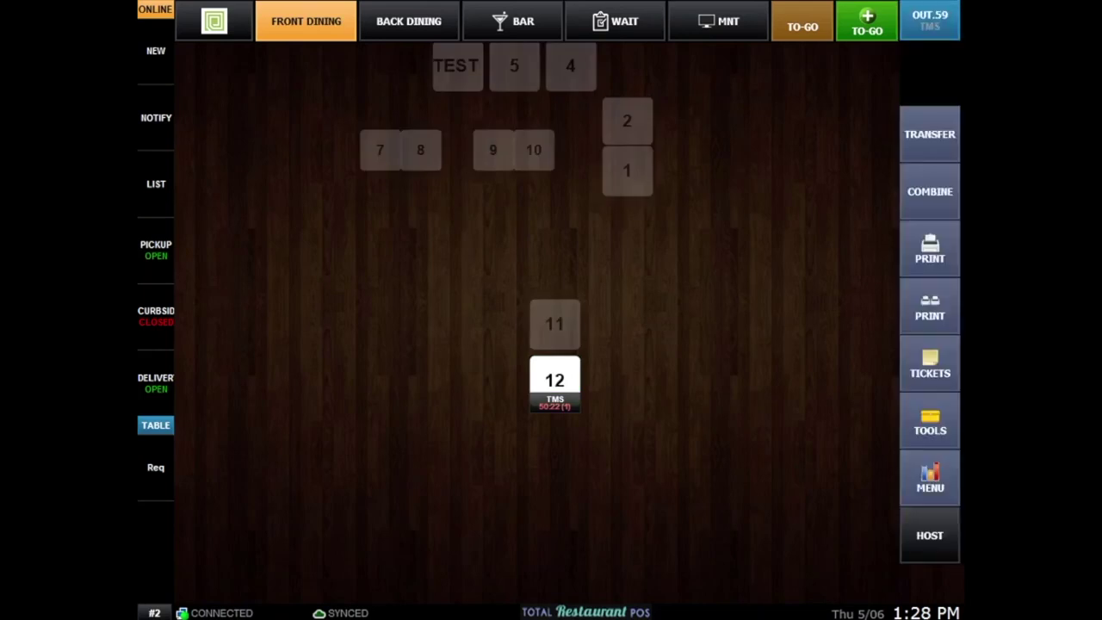
pyautogui.click(930, 136)
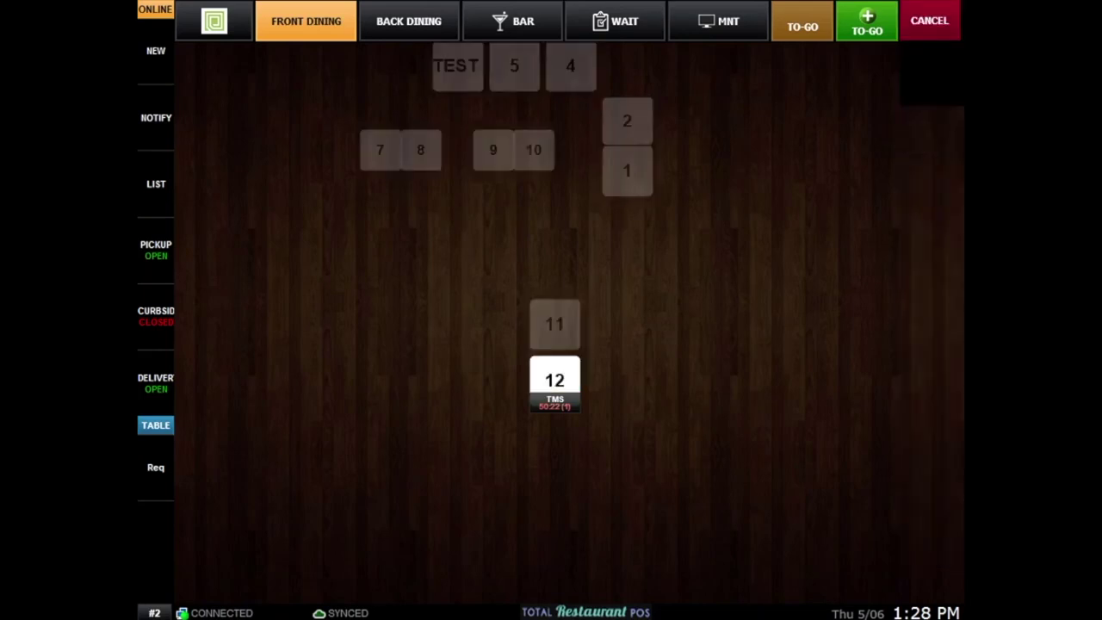
pyautogui.click(930, 20)
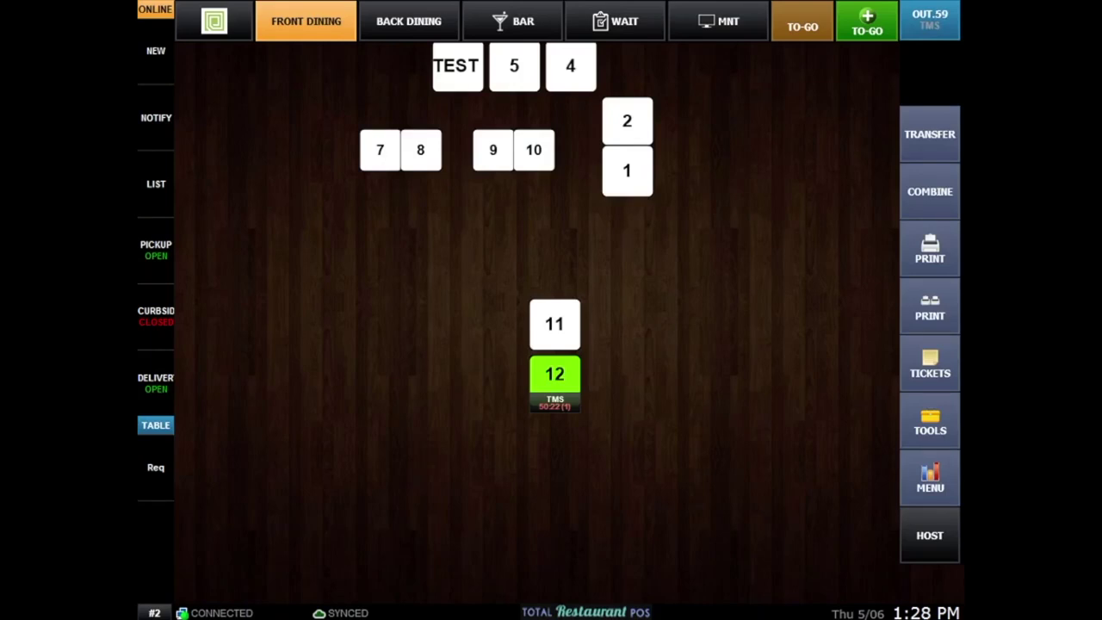
# - Log out of the floor plan and request exiting the program to Windows, confirming the request
pyautogui.click(930, 21)
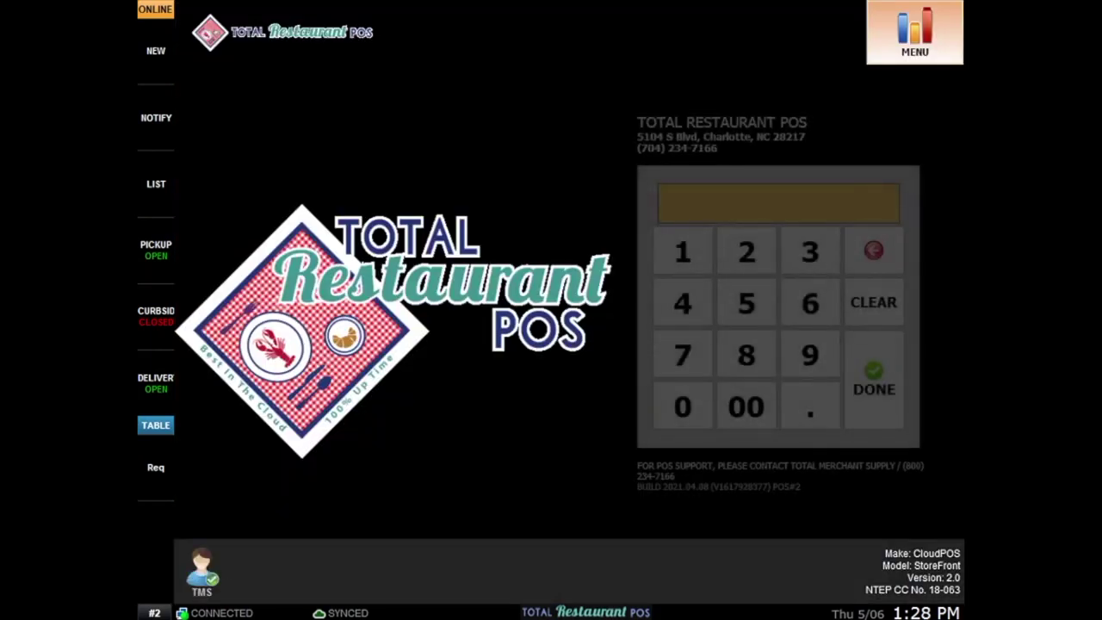
pyautogui.click(914, 33)
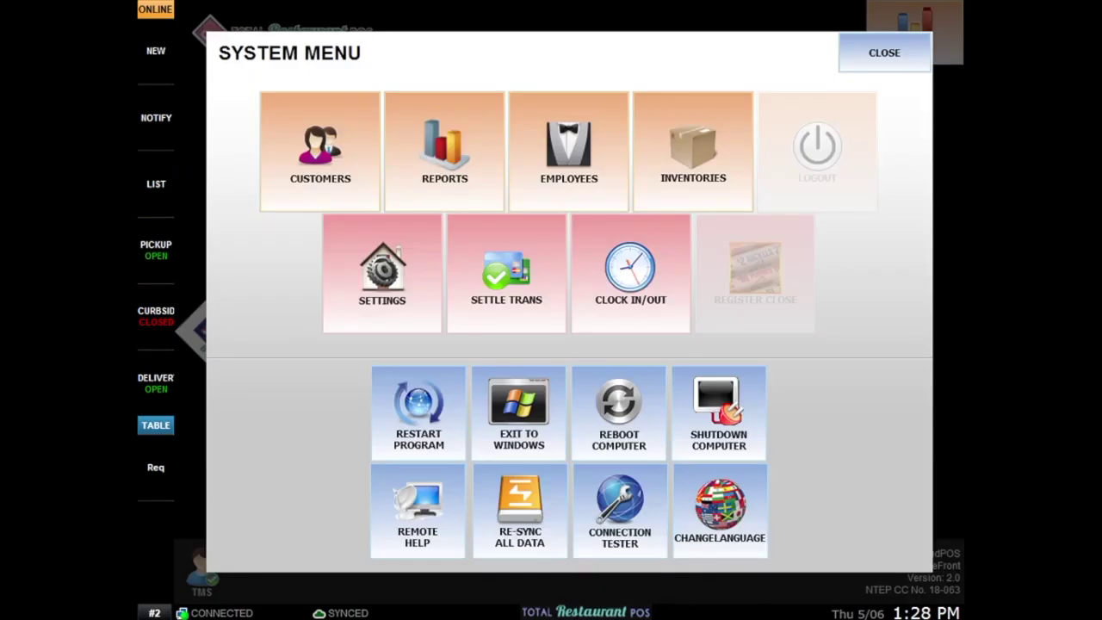
pyautogui.click(519, 413)
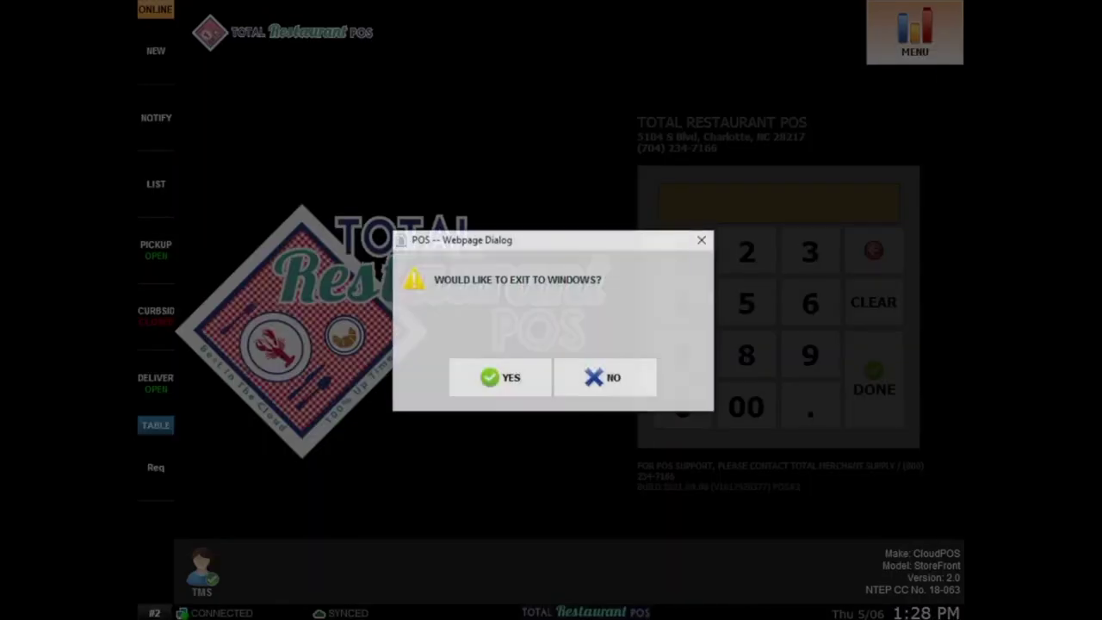
pyautogui.click(500, 377)
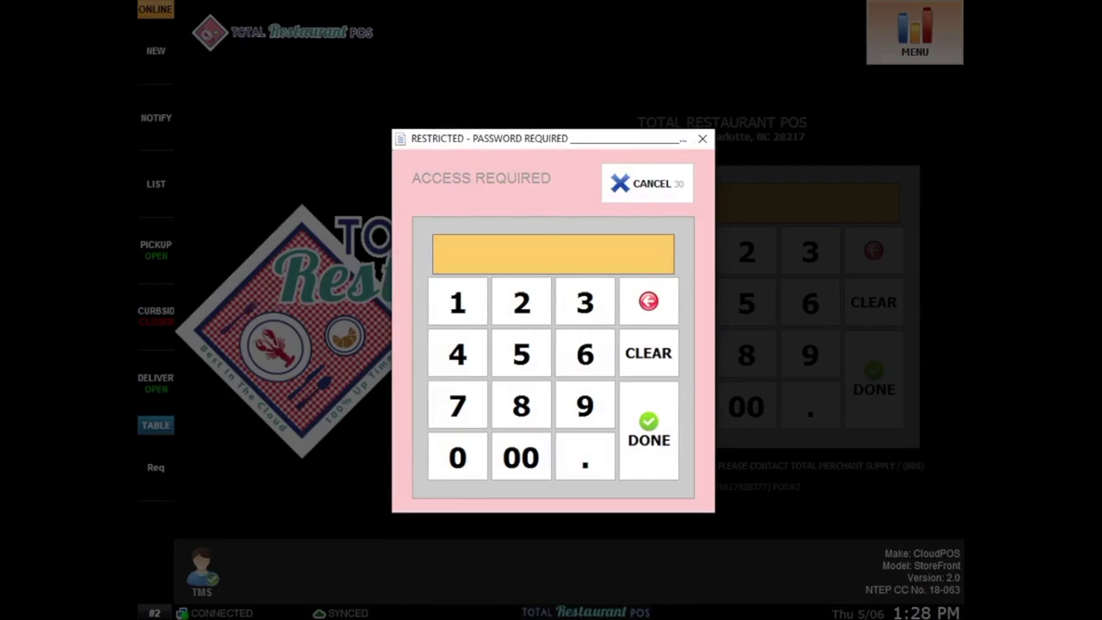
# - Enter the access password required for exiting to Windows
pyautogui.click(521, 354)
pyautogui.click(458, 302)
pyautogui.click(458, 457)
pyautogui.click(458, 354)
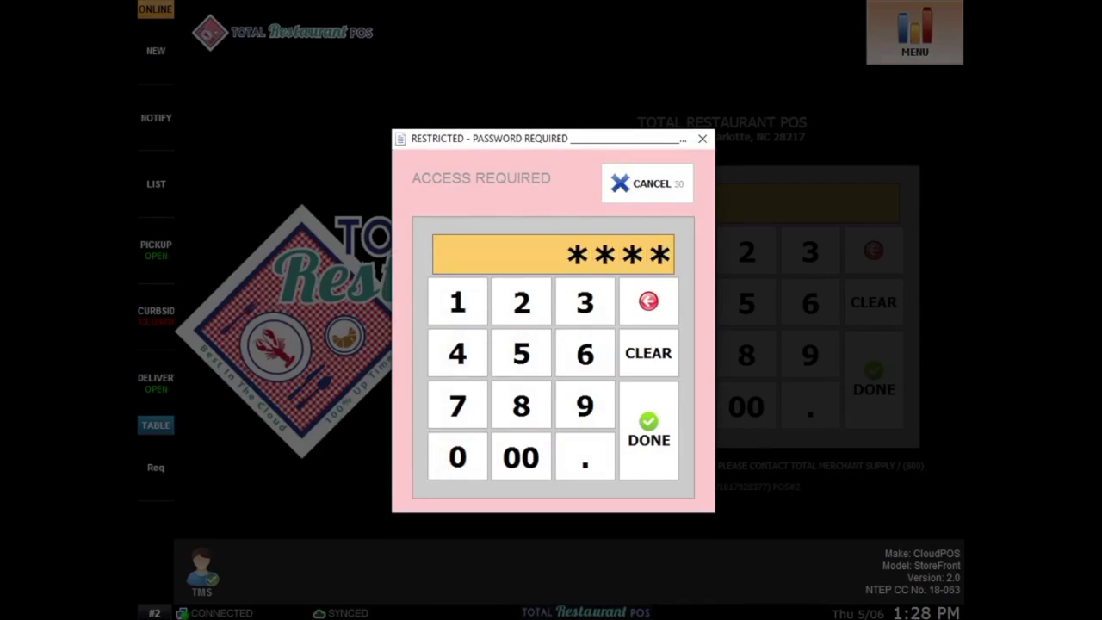